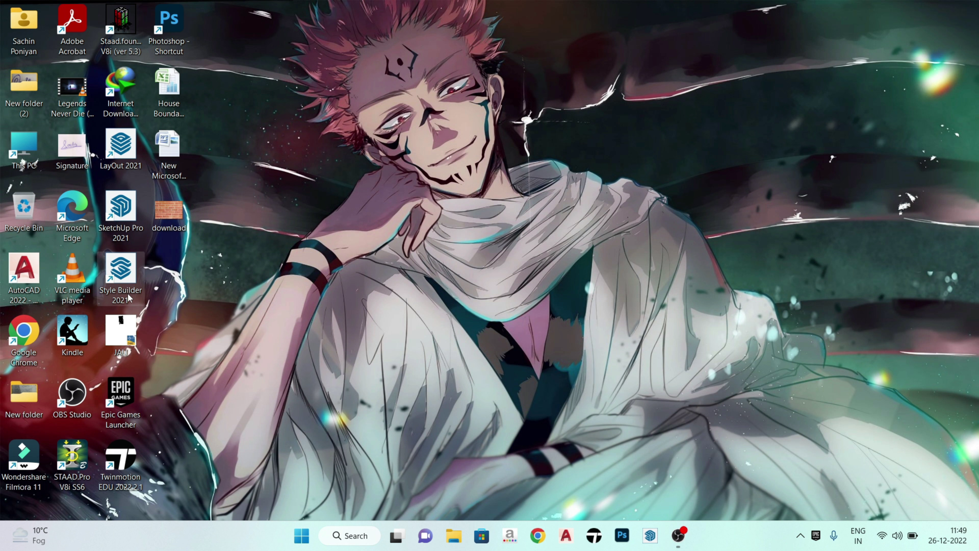
Step: Launch SketchUp Pro 2021 and start a new model from the Architectural Inches template
{"action": "double_click", "coordinate": [115, 225]}
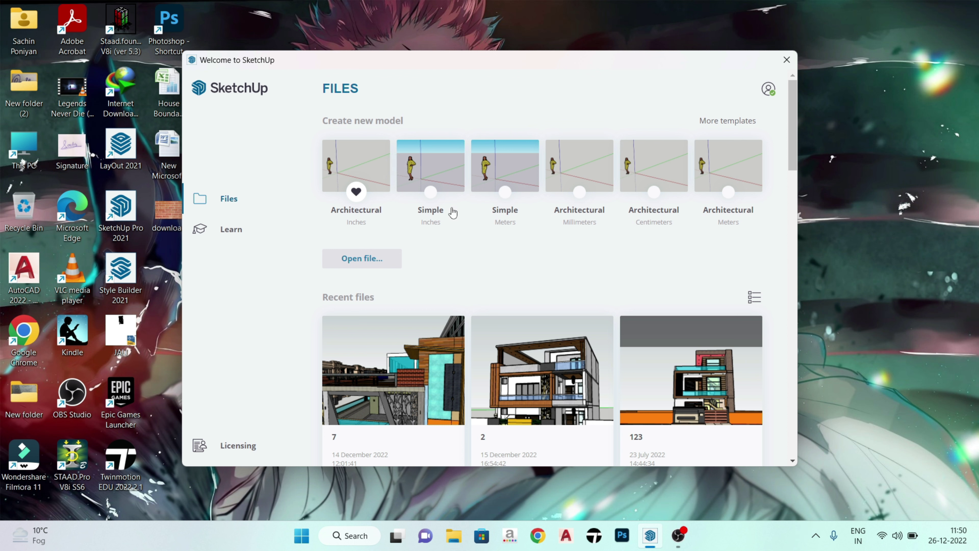
{"action": "left_click", "coordinate": [335, 175]}
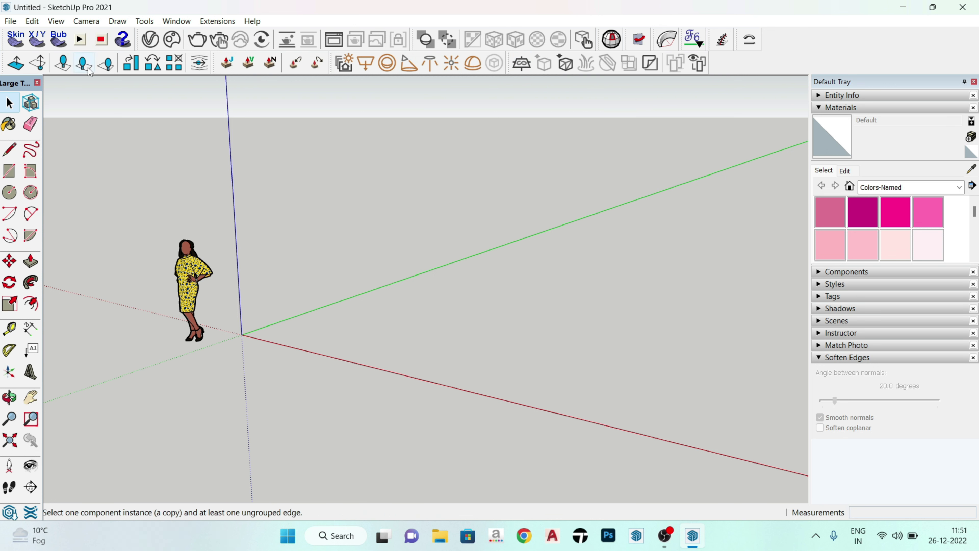
{"action": "left_click", "coordinate": [31, 22]}
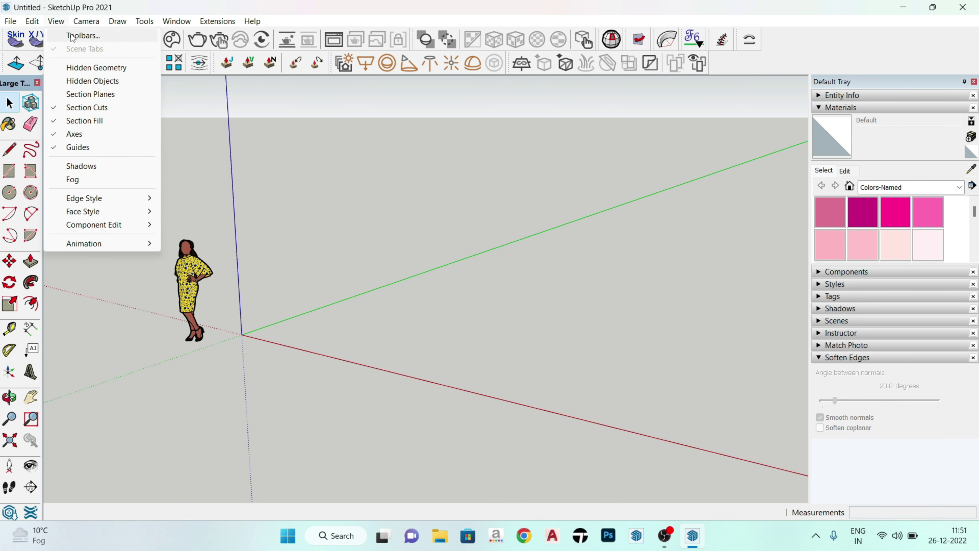
{"action": "left_click", "coordinate": [71, 35]}
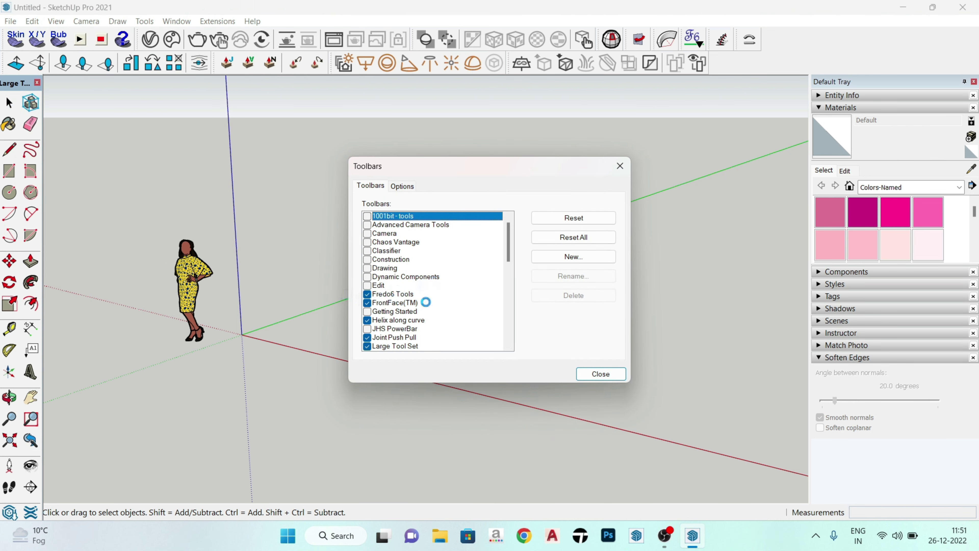
{"action": "scroll", "coordinate": [415, 312], "scroll_direction": "down", "scroll_amount": 2}
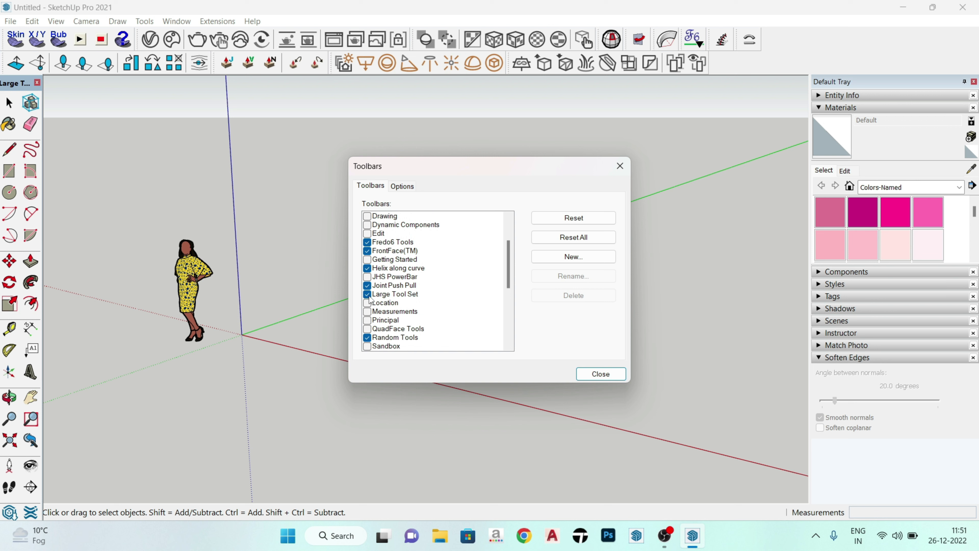
{"action": "left_click", "coordinate": [367, 295]}
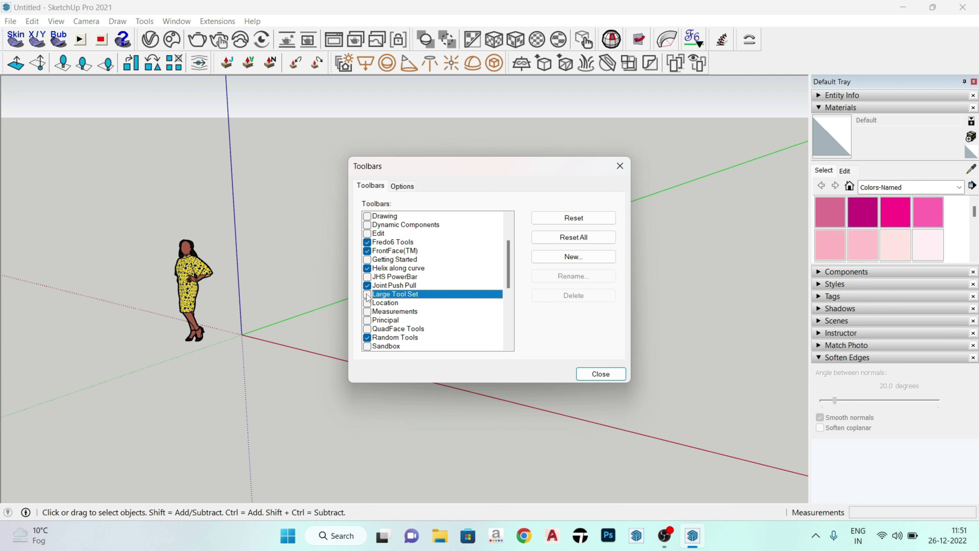
{"action": "left_click", "coordinate": [367, 295]}
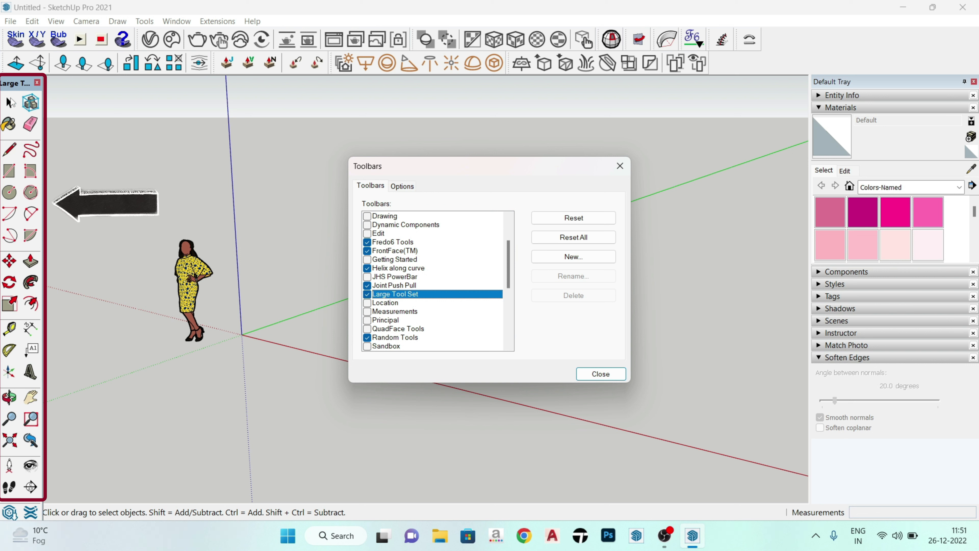
{"action": "left_click", "coordinate": [592, 372]}
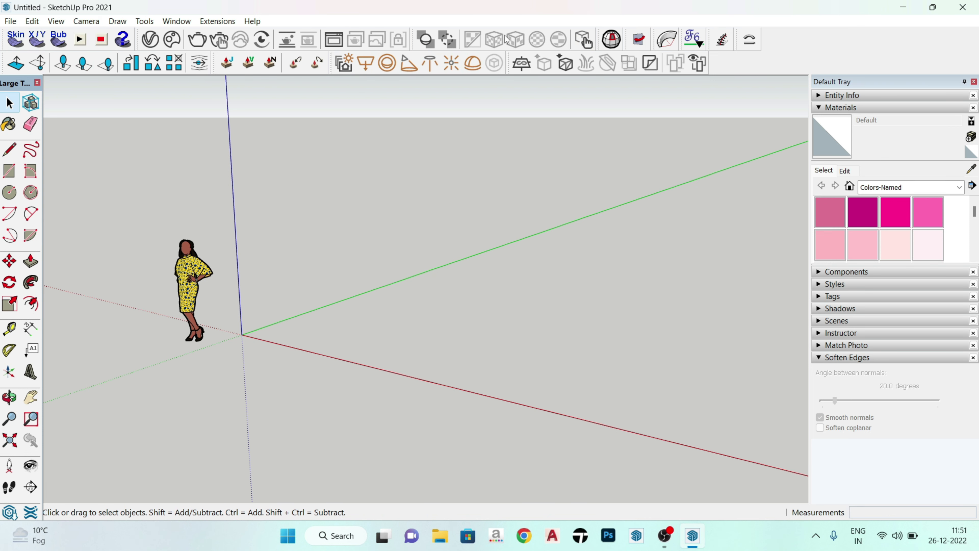
Step: Nudge the tool palette and orbit down to a low view along the ground
{"action": "left_click_drag", "start_coordinate": [2, 91], "coordinate": [7, 81]}
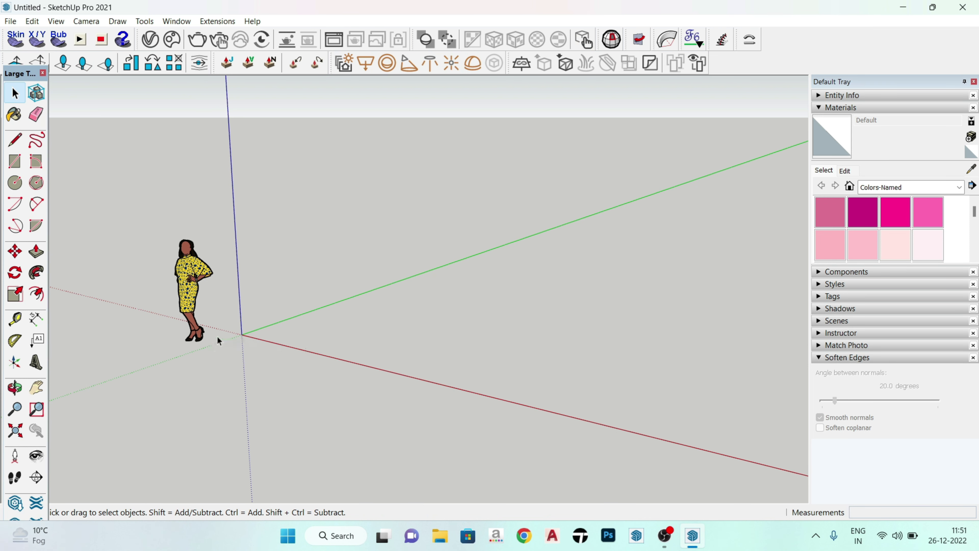
{"action": "middle_click_drag", "start_coordinate": [217, 336], "coordinate": [164, 354]}
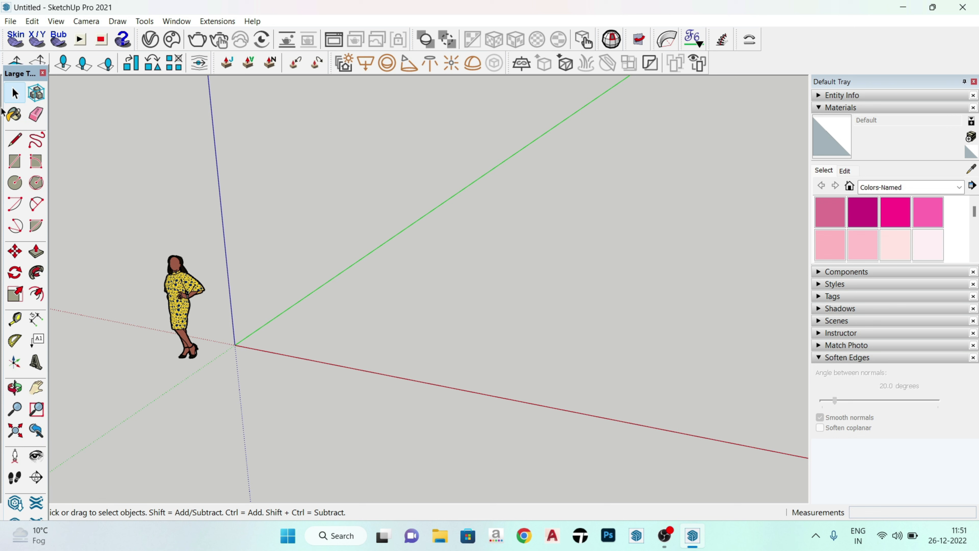
{"action": "mouse_move", "coordinate": [129, 316]}
{"action": "middle_mouse_down"}
{"action": "mouse_move", "coordinate": [175, 350]}
{"action": "mouse_move", "coordinate": [485, 413]}
{"action": "mouse_move", "coordinate": [380, 456]}
{"action": "mouse_move", "coordinate": [520, 400]}
{"action": "mouse_move", "coordinate": [527, 345]}
{"action": "mouse_move", "coordinate": [402, 400]}
{"action": "middle_mouse_up"}
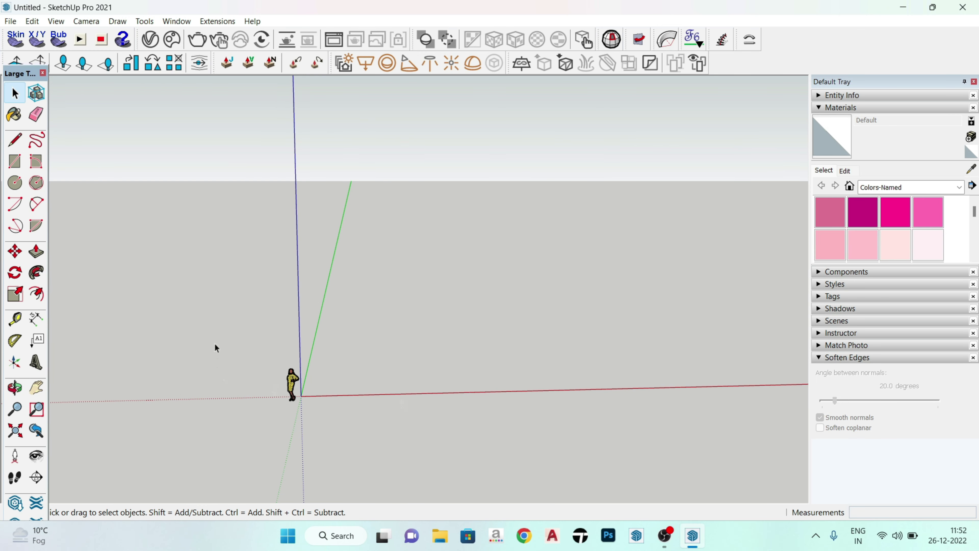
{"action": "mouse_move", "coordinate": [218, 341]}
{"action": "middle_mouse_down"}
{"action": "mouse_move", "coordinate": [162, 415]}
{"action": "mouse_move", "coordinate": [266, 339]}
{"action": "mouse_move", "coordinate": [326, 381]}
{"action": "mouse_move", "coordinate": [225, 314]}
{"action": "mouse_move", "coordinate": [262, 343]}
{"action": "mouse_move", "coordinate": [256, 400]}
{"action": "middle_mouse_up"}
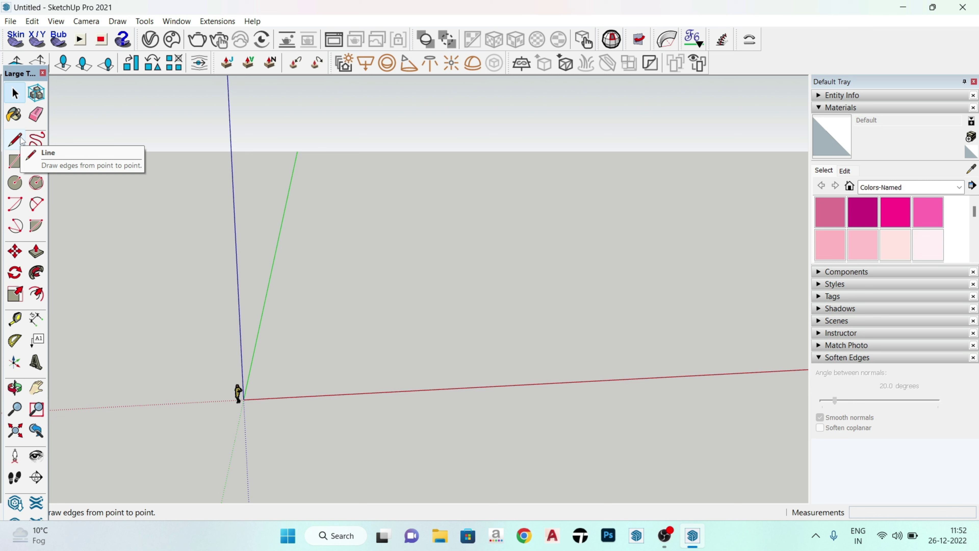
Step: Draw a 10' edge parallel to the red axis with the Line tool
{"action": "left_click", "coordinate": [15, 140]}
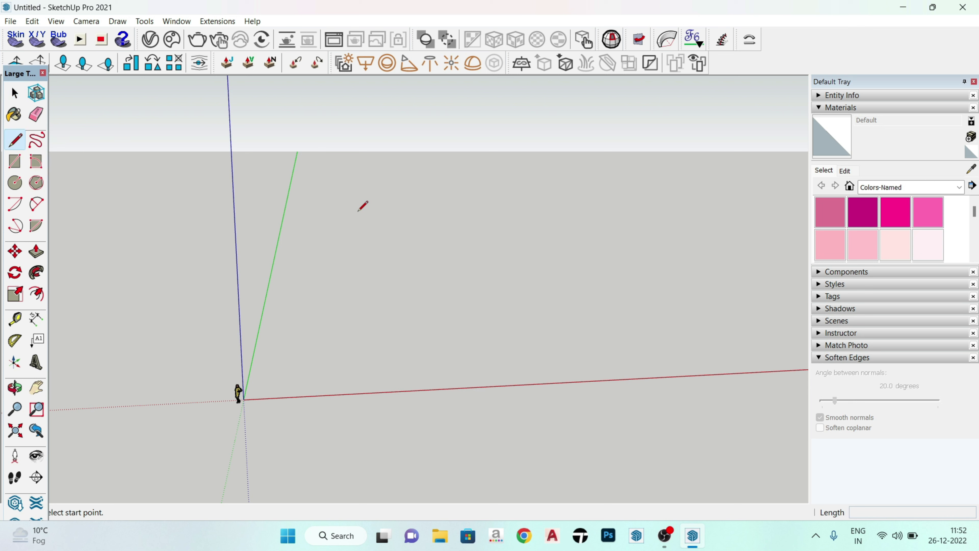
{"action": "key", "text": "space"}
{"action": "key", "text": "l"}
{"action": "middle_click_drag", "start_coordinate": [315, 316], "coordinate": [282, 419]}
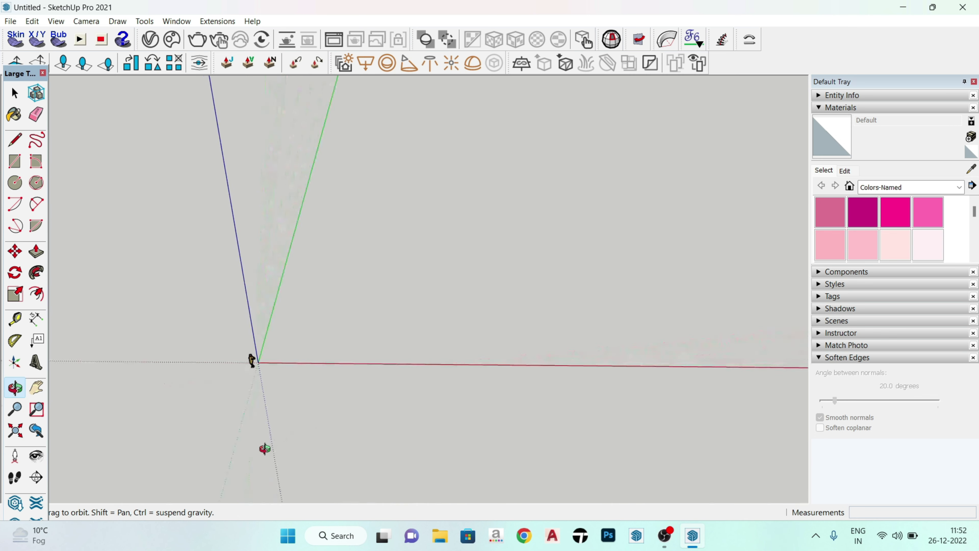
{"action": "scroll", "coordinate": [296, 376], "scroll_direction": "up", "scroll_amount": 2}
{"action": "scroll", "coordinate": [287, 339], "scroll_direction": "up", "scroll_amount": 1}
{"action": "scroll", "coordinate": [287, 339], "scroll_direction": "up", "scroll_amount": 2}
{"action": "mouse_move", "coordinate": [339, 420]}
{"action": "middle_mouse_down"}
{"action": "mouse_move", "coordinate": [346, 404]}
{"action": "mouse_move", "coordinate": [362, 404]}
{"action": "middle_mouse_up"}
{"action": "scroll", "coordinate": [243, 355], "scroll_direction": "up", "scroll_amount": 2}
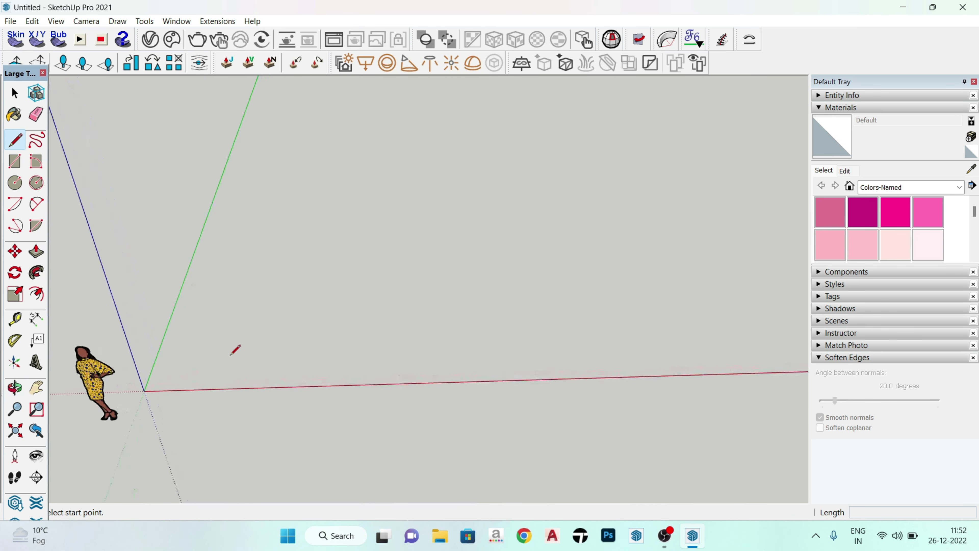
{"action": "left_click", "coordinate": [231, 354]}
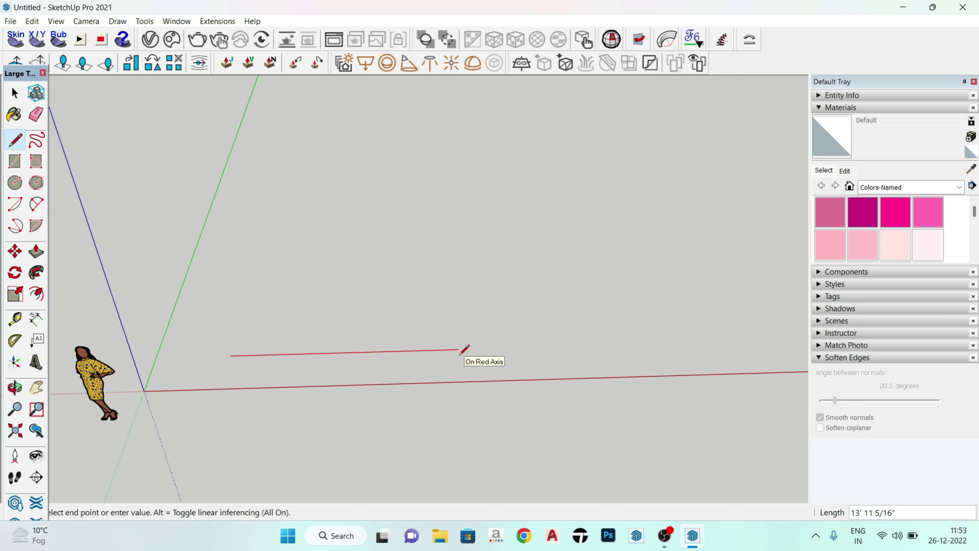
{"action": "type", "text": "10"}
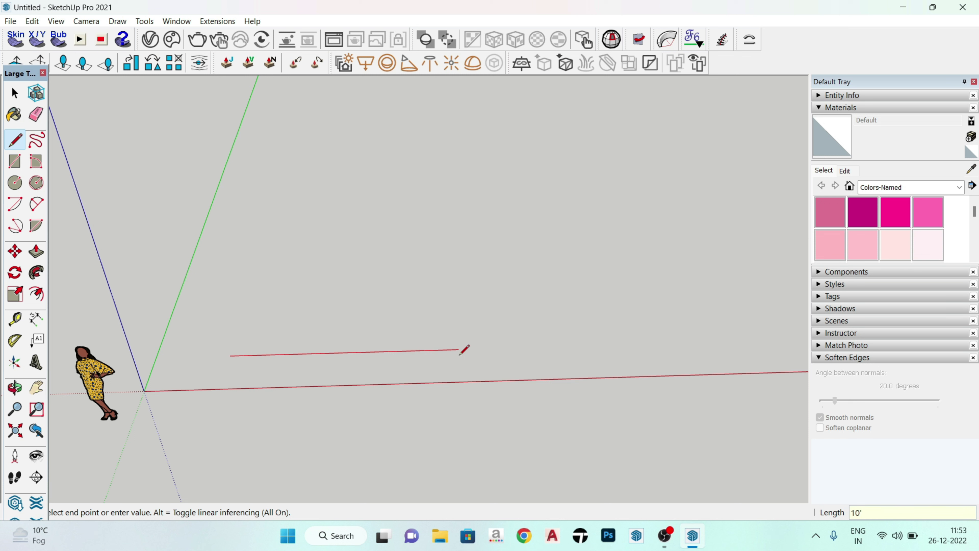
{"action": "key", "text": "Return"}
{"action": "key", "text": "Escape"}
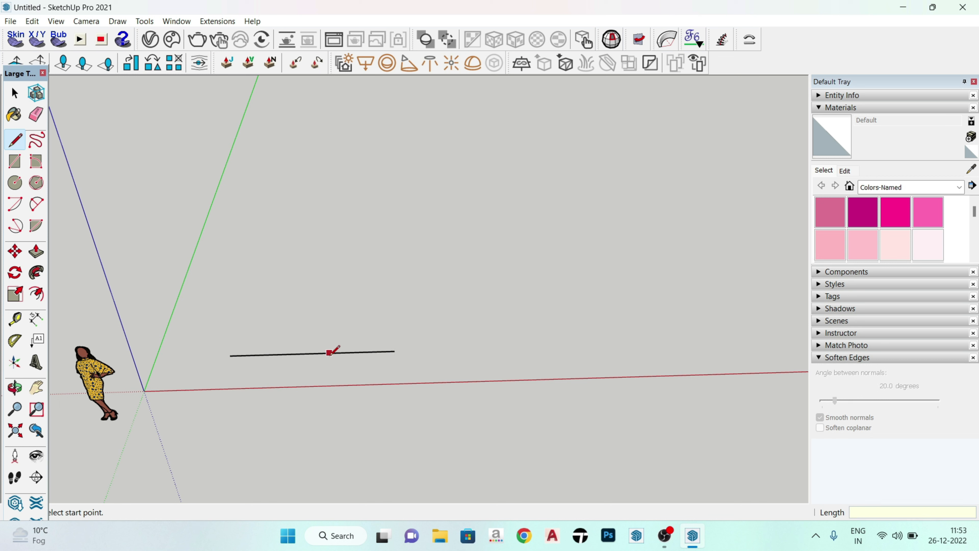
Step: Draw a second, slightly longer edge above and parallel to the first
{"action": "left_click", "coordinate": [234, 320]}
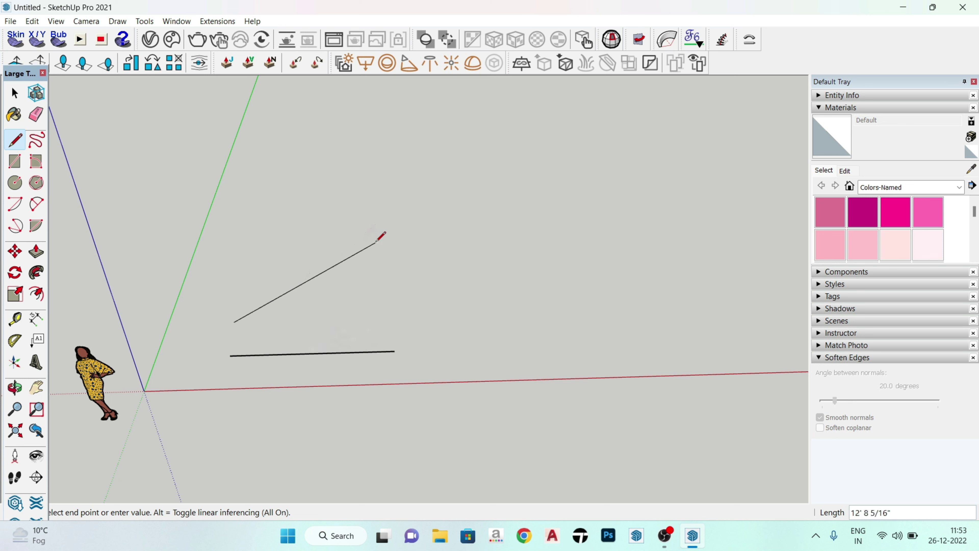
{"action": "left_click", "coordinate": [416, 318]}
{"action": "key", "text": "Escape"}
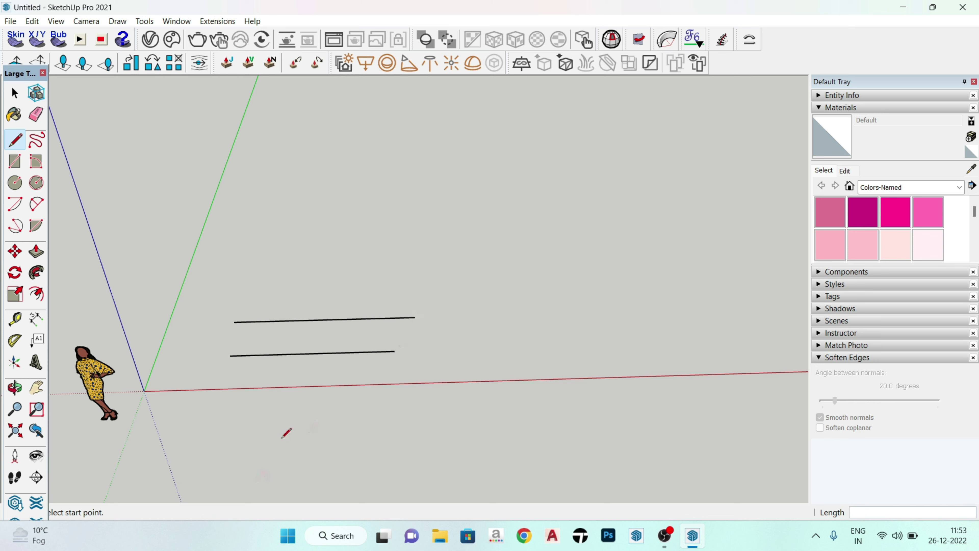
{"action": "scroll", "coordinate": [353, 397], "scroll_direction": "down", "scroll_amount": 1}
{"action": "scroll", "coordinate": [228, 288], "scroll_direction": "up", "scroll_amount": 2}
Step: Draw a short edge above the parallel pair and a vertical edge along blue
{"action": "left_click", "coordinate": [278, 304]}
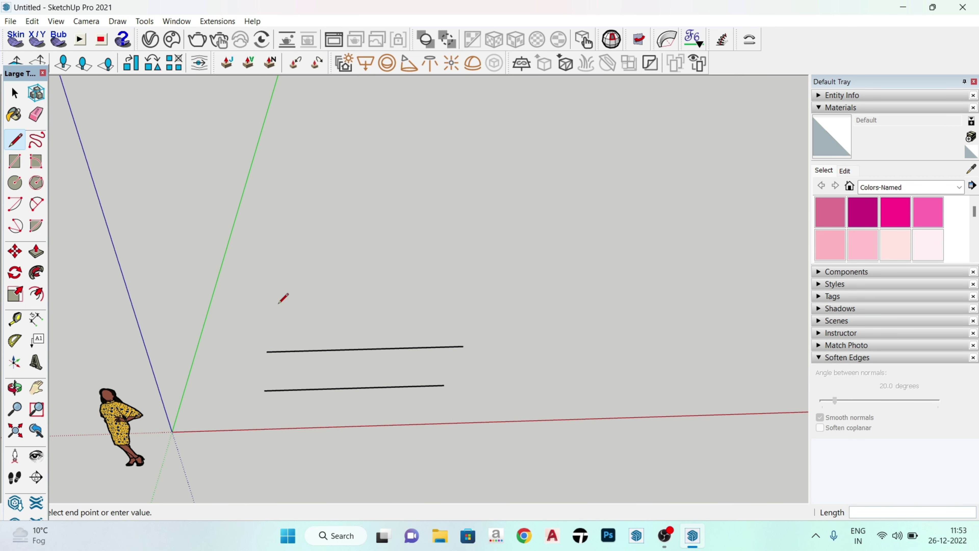
{"action": "left_click", "coordinate": [296, 195]}
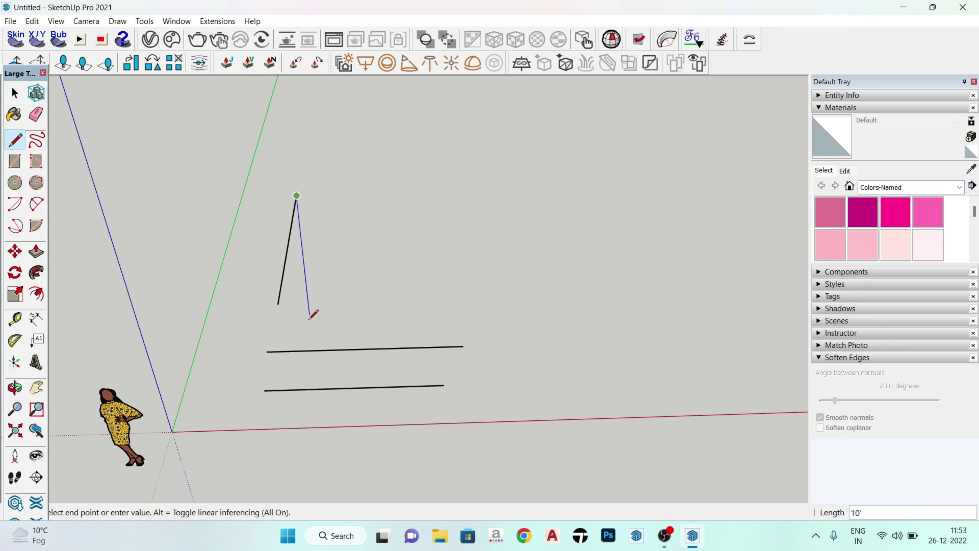
{"action": "key", "text": "Escape"}
{"action": "mouse_move", "coordinate": [375, 343]}
{"action": "middle_mouse_down"}
{"action": "mouse_move", "coordinate": [365, 321]}
{"action": "mouse_move", "coordinate": [382, 157]}
{"action": "mouse_move", "coordinate": [308, 242]}
{"action": "middle_mouse_up"}
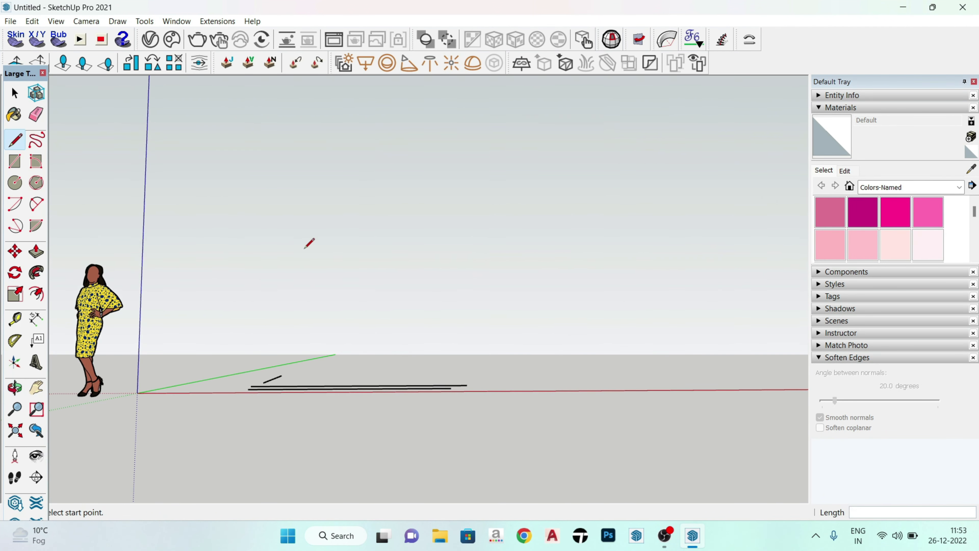
{"action": "left_click", "coordinate": [228, 379]}
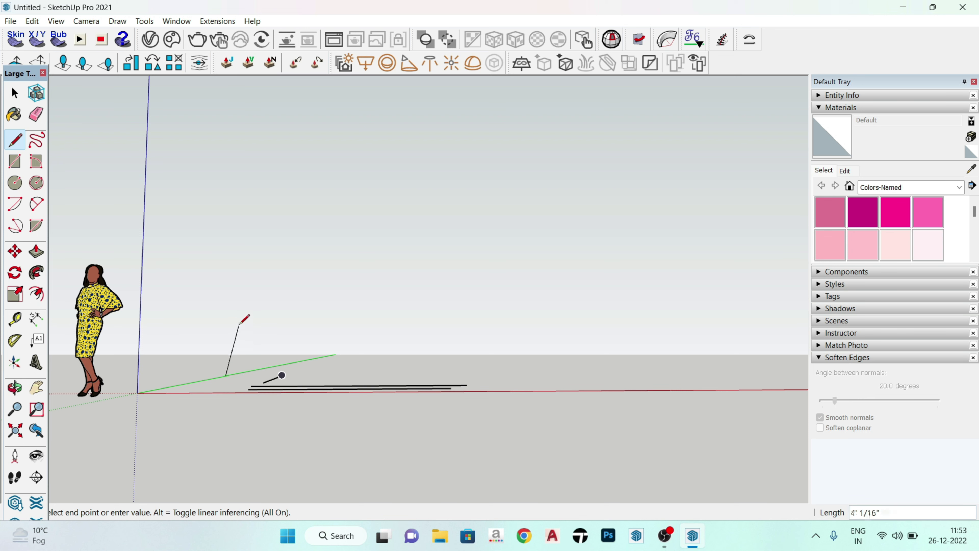
{"action": "left_click", "coordinate": [227, 267]}
{"action": "key", "text": "Escape"}
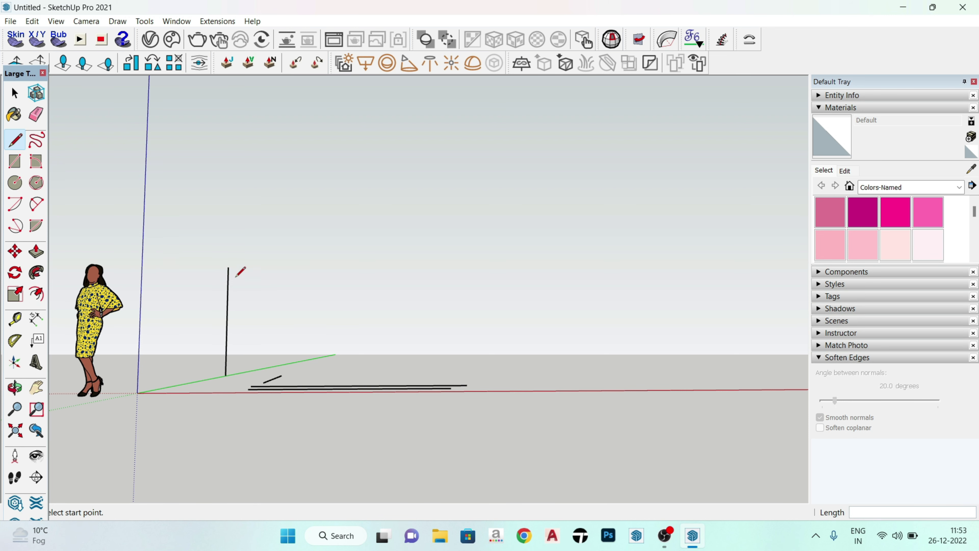
Step: Orbit and zoom around the new edges to a low side-on view
{"action": "middle_click_drag", "start_coordinate": [223, 290], "coordinate": [220, 406]}
{"action": "middle_click_drag", "start_coordinate": [299, 429], "coordinate": [313, 417]}
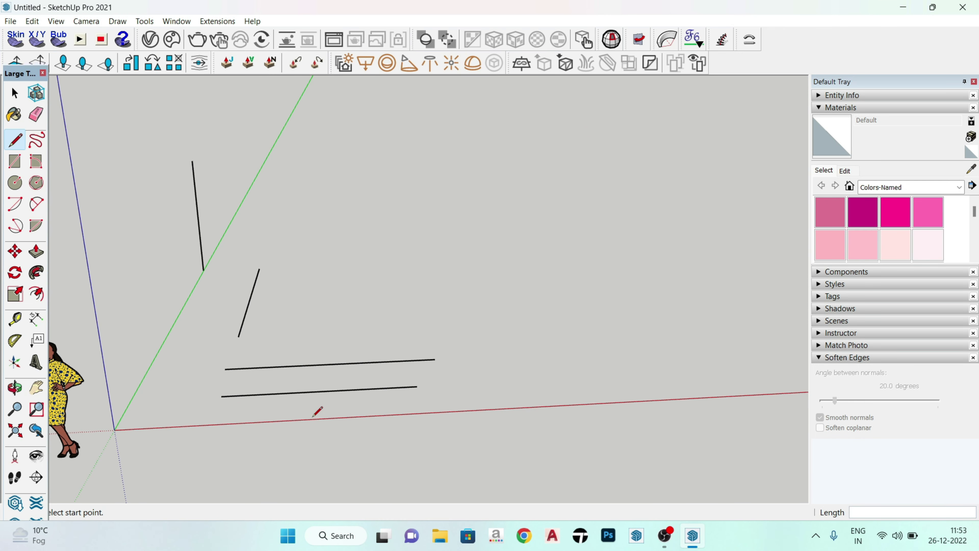
{"action": "scroll", "coordinate": [281, 379], "scroll_direction": "down", "scroll_amount": 3}
{"action": "scroll", "coordinate": [321, 383], "scroll_direction": "down", "scroll_amount": 2}
{"action": "scroll", "coordinate": [339, 424], "scroll_direction": "down", "scroll_amount": 2}
{"action": "scroll", "coordinate": [230, 391], "scroll_direction": "down", "scroll_amount": 2}
{"action": "mouse_move", "coordinate": [311, 350]}
{"action": "middle_mouse_down"}
{"action": "mouse_move", "coordinate": [302, 398]}
{"action": "mouse_move", "coordinate": [295, 332]}
{"action": "mouse_move", "coordinate": [317, 364]}
{"action": "middle_mouse_up"}
{"action": "scroll", "coordinate": [313, 340], "scroll_direction": "up", "scroll_amount": 2}
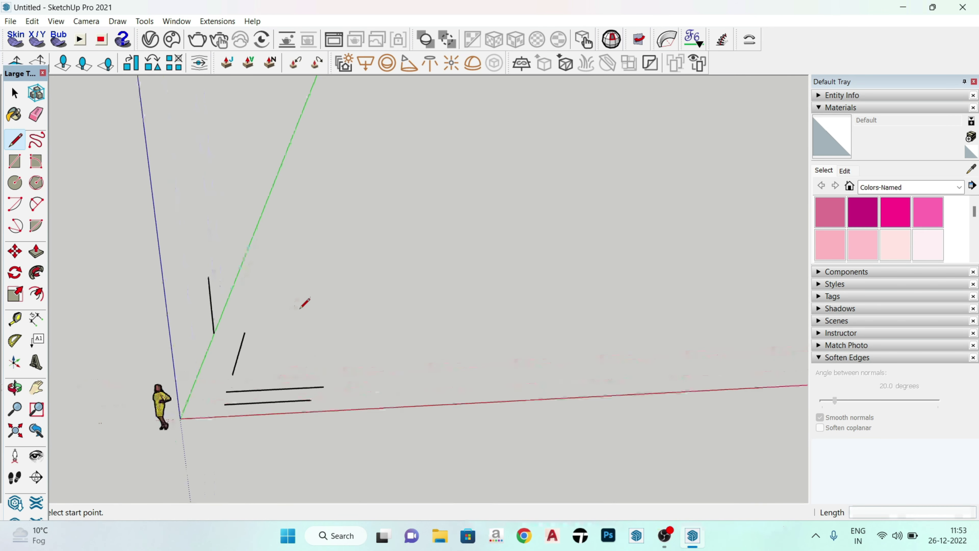
{"action": "scroll", "coordinate": [310, 321], "scroll_direction": "up", "scroll_amount": 2}
{"action": "scroll", "coordinate": [419, 376], "scroll_direction": "down", "scroll_amount": 2}
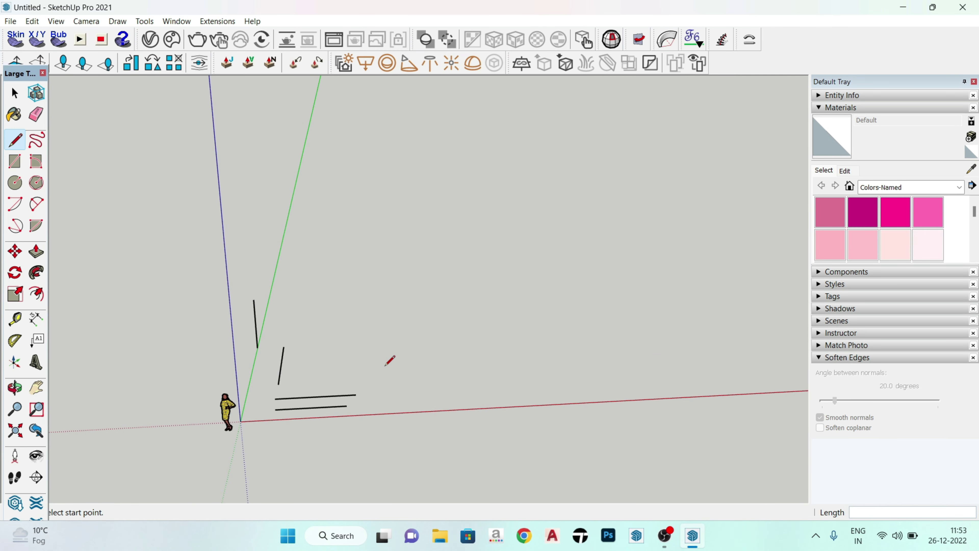
{"action": "mouse_move", "coordinate": [365, 406]}
{"action": "middle_mouse_down"}
{"action": "mouse_move", "coordinate": [335, 300]}
{"action": "mouse_move", "coordinate": [439, 281]}
{"action": "mouse_move", "coordinate": [424, 358]}
{"action": "mouse_move", "coordinate": [301, 349]}
{"action": "mouse_move", "coordinate": [361, 278]}
{"action": "mouse_move", "coordinate": [354, 423]}
{"action": "middle_mouse_up"}
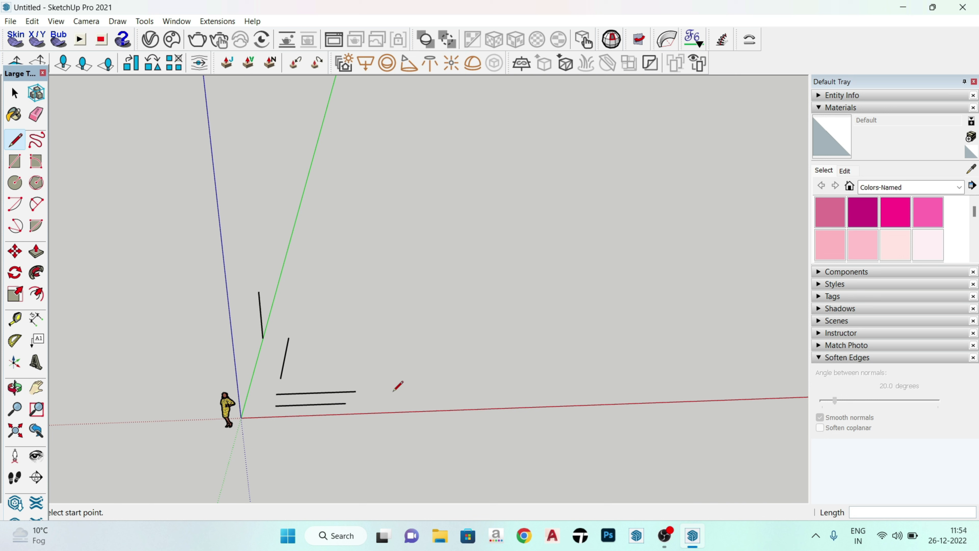
Step: Orbit the view around the existing edges to reposition the sketch
{"action": "key", "text": "o"}
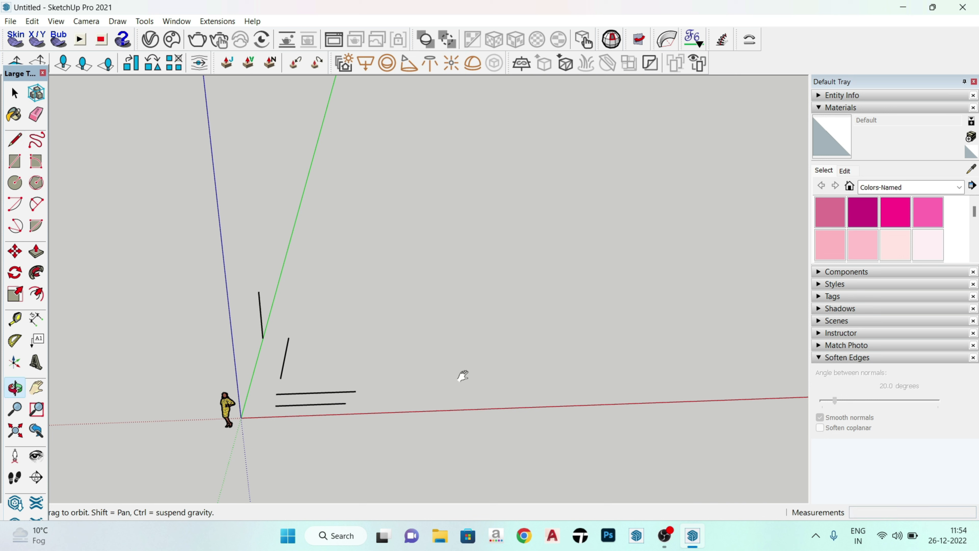
{"action": "mouse_move", "coordinate": [447, 374]}
{"action": "left_mouse_down"}
{"action": "mouse_move", "coordinate": [184, 385]}
{"action": "mouse_move", "coordinate": [228, 398]}
{"action": "mouse_move", "coordinate": [472, 389]}
{"action": "mouse_move", "coordinate": [277, 371]}
{"action": "mouse_move", "coordinate": [513, 341]}
{"action": "mouse_move", "coordinate": [306, 393]}
{"action": "mouse_move", "coordinate": [580, 390]}
{"action": "mouse_move", "coordinate": [431, 376]}
{"action": "mouse_move", "coordinate": [430, 356]}
{"action": "left_mouse_up"}
{"action": "key", "text": "l"}
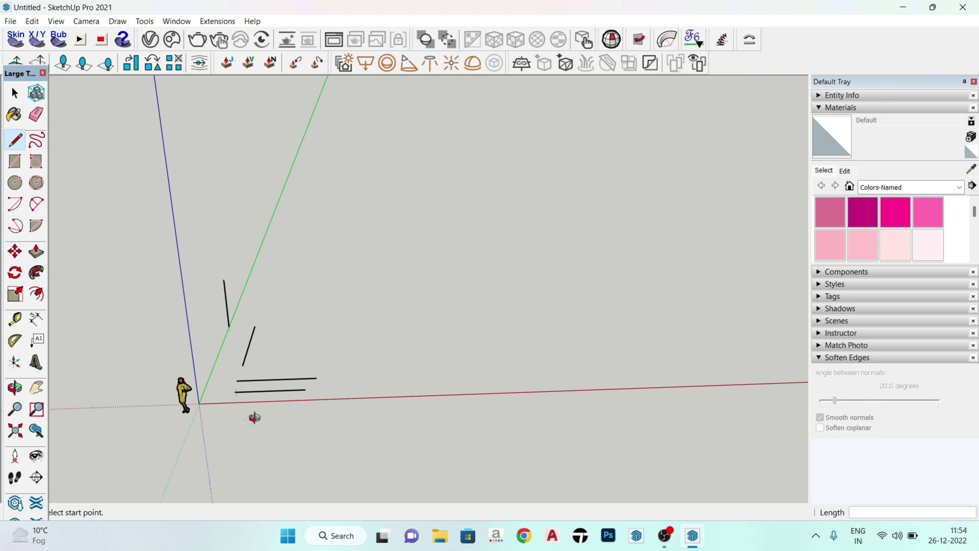
{"action": "middle_click_drag", "start_coordinate": [251, 415], "coordinate": [294, 326]}
{"action": "key", "text": "l"}
{"action": "middle_click_drag", "start_coordinate": [489, 365], "coordinate": [348, 334]}
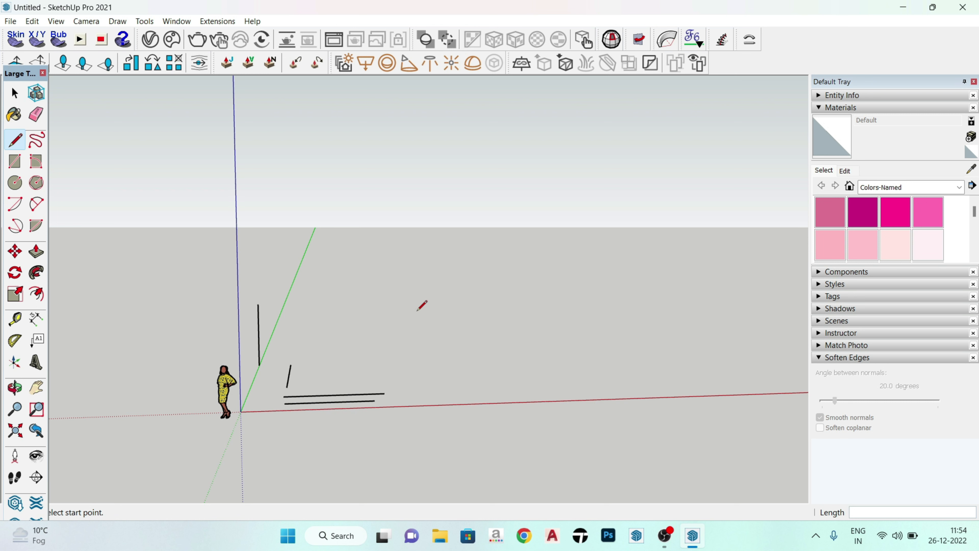
{"action": "key", "text": "space"}
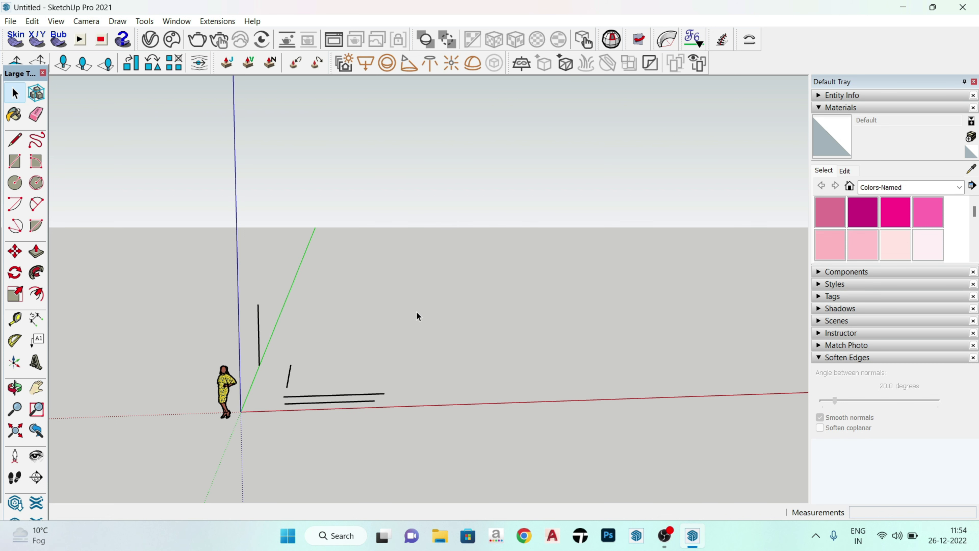
{"action": "middle_click_drag", "start_coordinate": [380, 419], "coordinate": [295, 398]}
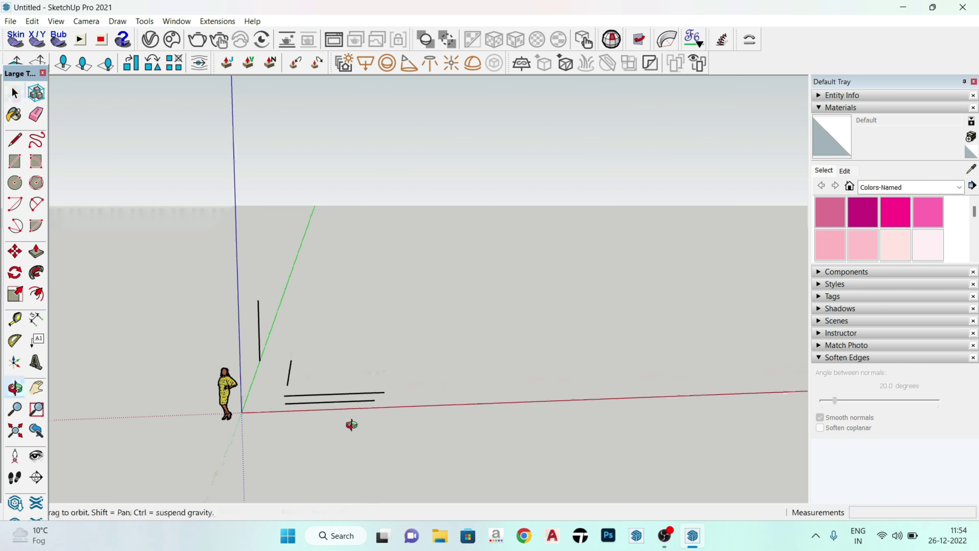
{"action": "scroll", "coordinate": [295, 398], "scroll_direction": "up", "scroll_amount": 2}
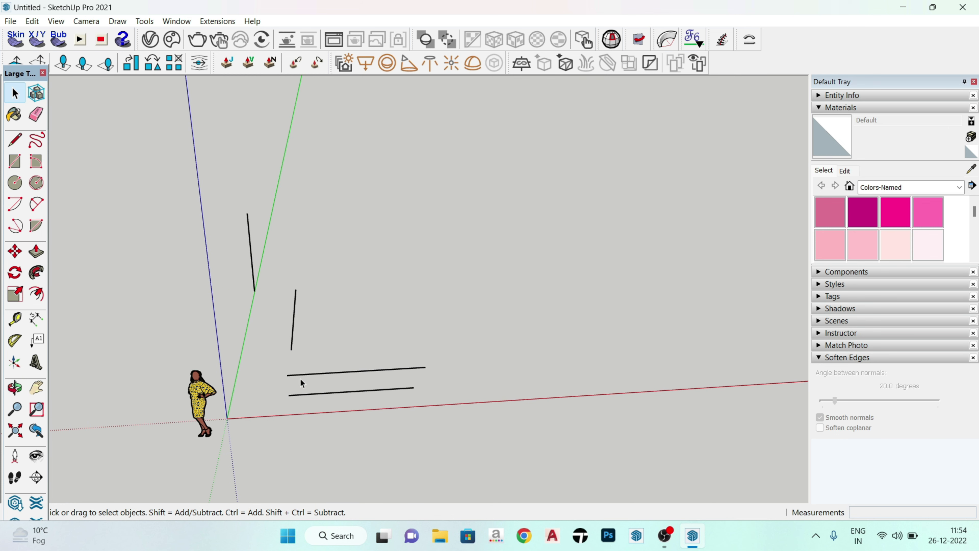
Step: Draw an upright edge from a ground point, orbiting to check it
{"action": "key", "text": "l"}
{"action": "middle_click_drag", "start_coordinate": [519, 345], "coordinate": [429, 366], "text": "shift"}
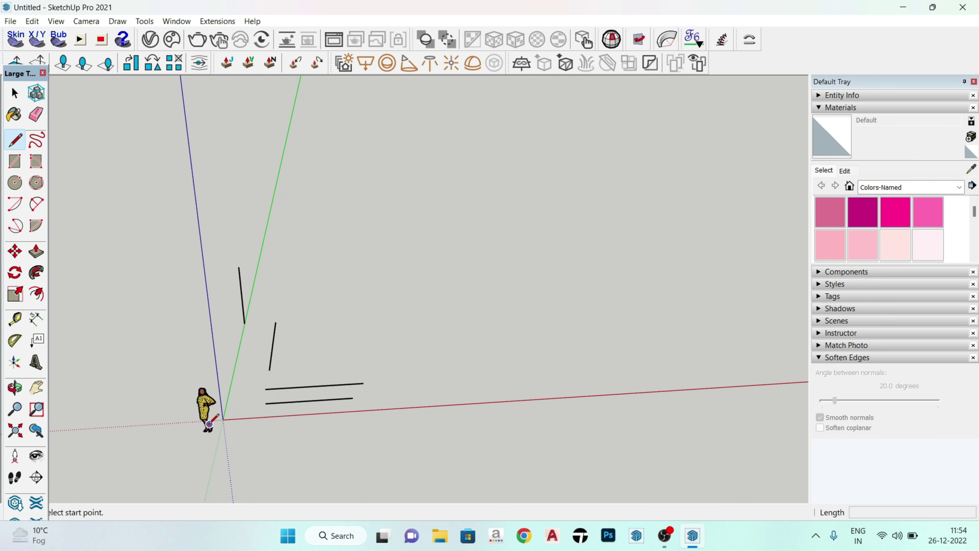
{"action": "scroll", "coordinate": [397, 388], "scroll_direction": "up", "scroll_amount": 2}
{"action": "left_click", "coordinate": [388, 393]}
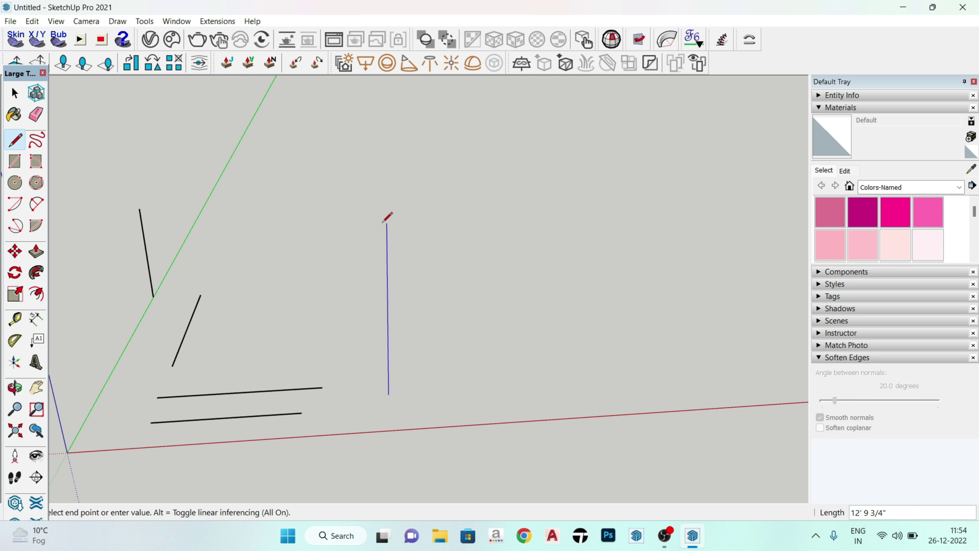
{"action": "mouse_move", "coordinate": [469, 262]}
{"action": "middle_mouse_down"}
{"action": "mouse_move", "coordinate": [437, 295]}
{"action": "mouse_move", "coordinate": [262, 221]}
{"action": "mouse_move", "coordinate": [255, 323]}
{"action": "middle_mouse_up"}
{"action": "left_click", "coordinate": [531, 222]}
{"action": "mouse_move", "coordinate": [589, 351]}
{"action": "middle_mouse_down"}
{"action": "mouse_move", "coordinate": [658, 279]}
{"action": "mouse_move", "coordinate": [793, 372]}
{"action": "middle_mouse_up"}
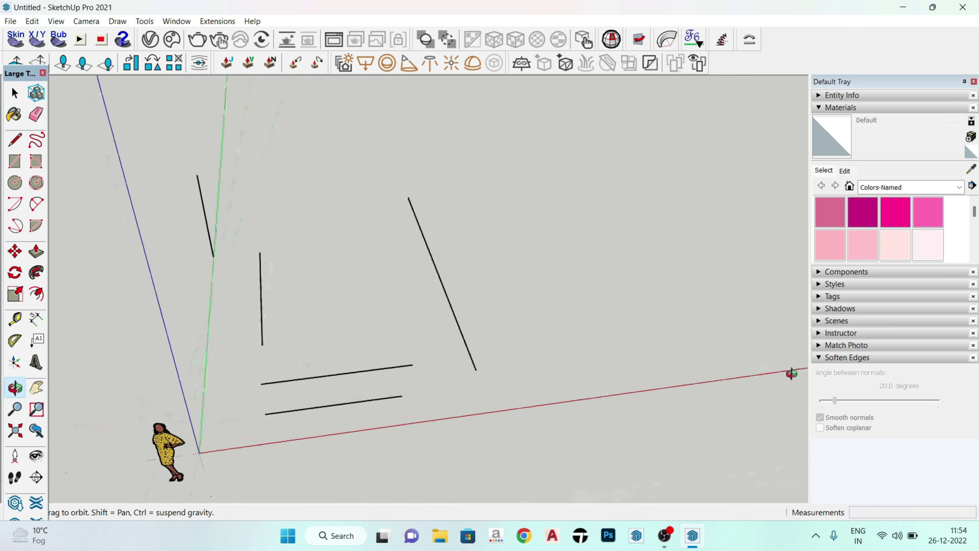
{"action": "mouse_move", "coordinate": [518, 344]}
{"action": "middle_mouse_down"}
{"action": "mouse_move", "coordinate": [321, 297]}
{"action": "mouse_move", "coordinate": [323, 286]}
{"action": "mouse_move", "coordinate": [347, 294]}
{"action": "middle_mouse_up"}
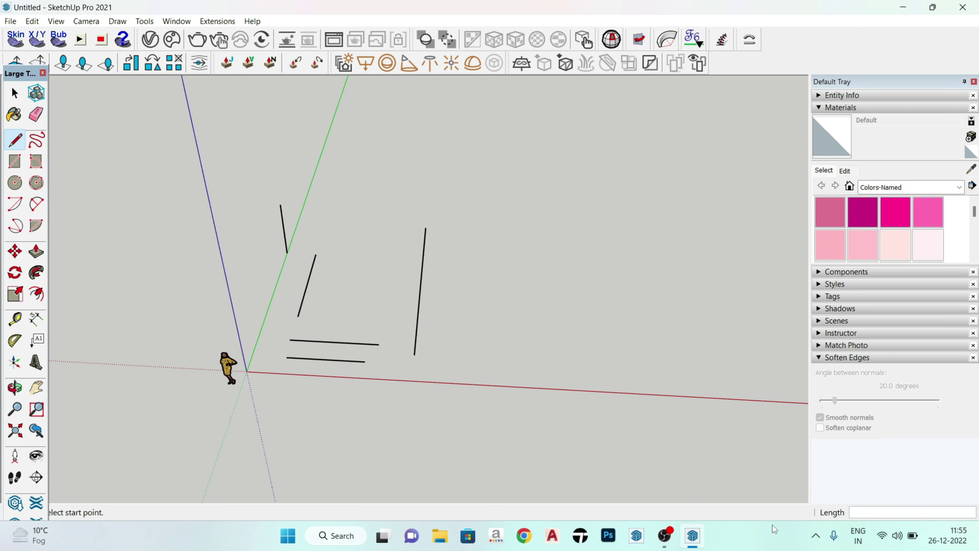
{"action": "scroll", "coordinate": [380, 378], "scroll_direction": "down", "scroll_amount": 2}
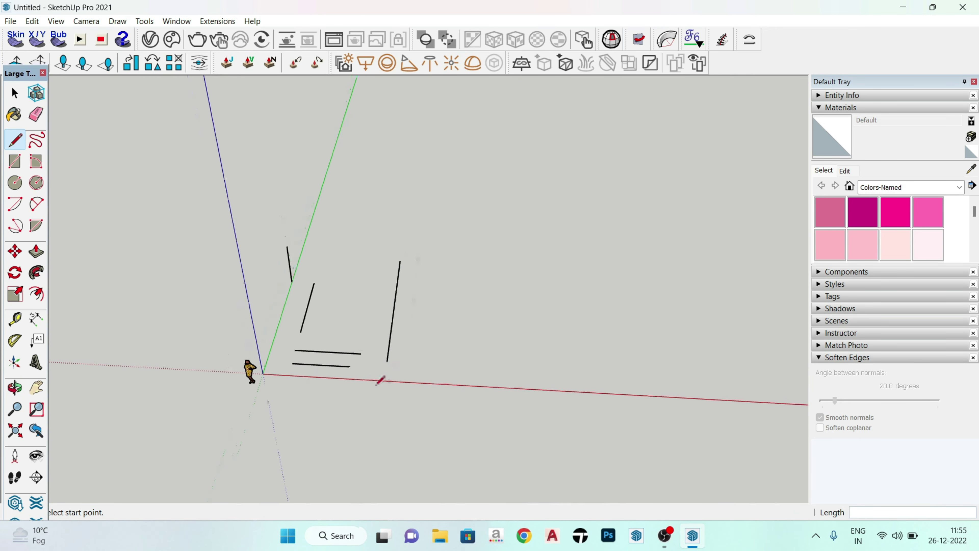
{"action": "scroll", "coordinate": [461, 357], "scroll_direction": "up", "scroll_amount": 3}
Step: Draw a 10' line parallel to the red axis
{"action": "left_click", "coordinate": [440, 366]}
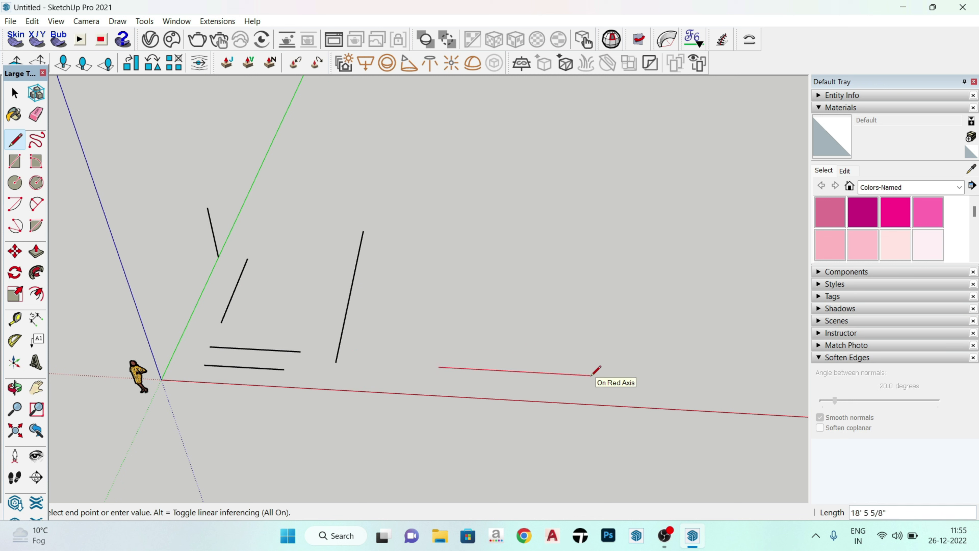
{"action": "key", "text": "Return"}
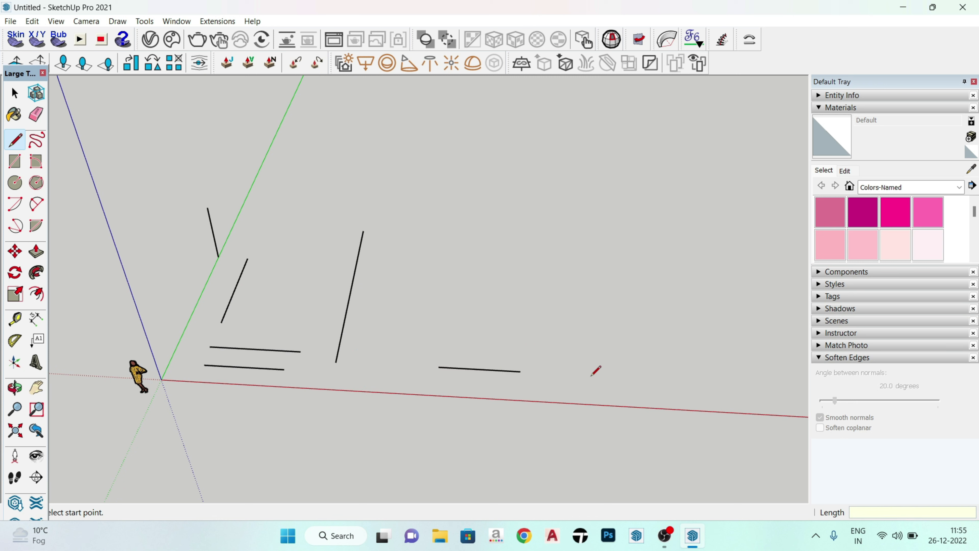
{"action": "scroll", "coordinate": [486, 371], "scroll_direction": "up", "scroll_amount": 2}
{"action": "mouse_move", "coordinate": [479, 380]}
{"action": "middle_mouse_down"}
{"action": "mouse_move", "coordinate": [489, 387]}
{"action": "mouse_move", "coordinate": [507, 372]}
{"action": "middle_mouse_up"}
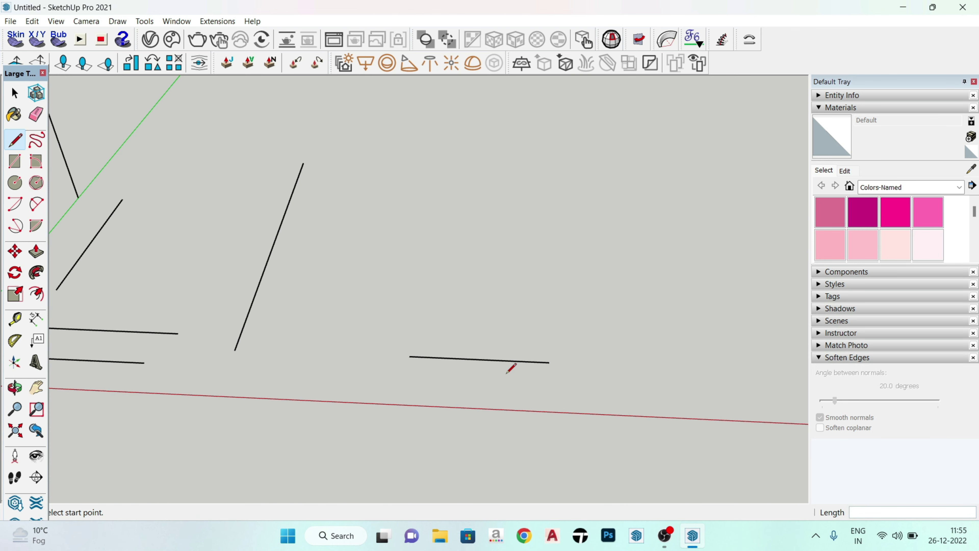
{"action": "key", "text": "space"}
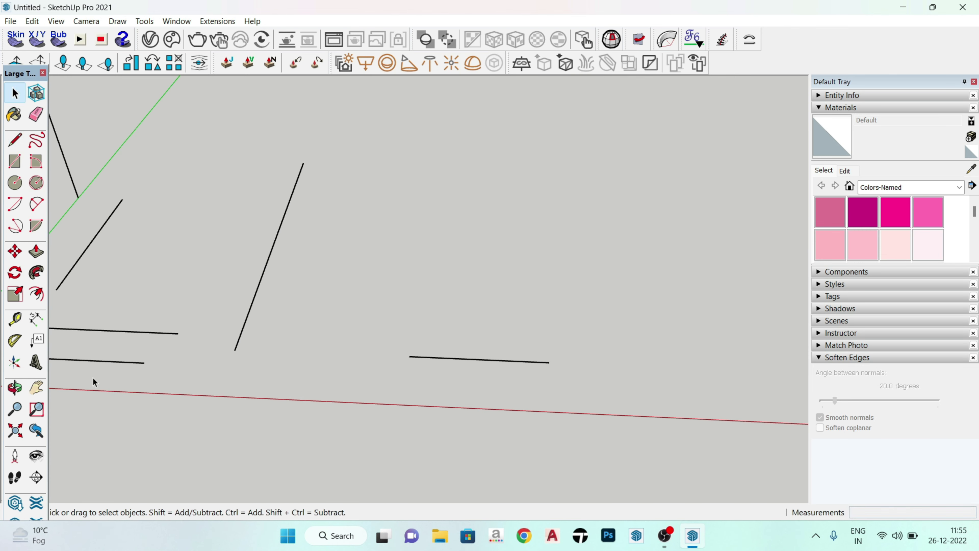
Step: Sketch overlapping freehand loops that close into faces, plus a small closed blob
{"action": "left_click", "coordinate": [37, 140]}
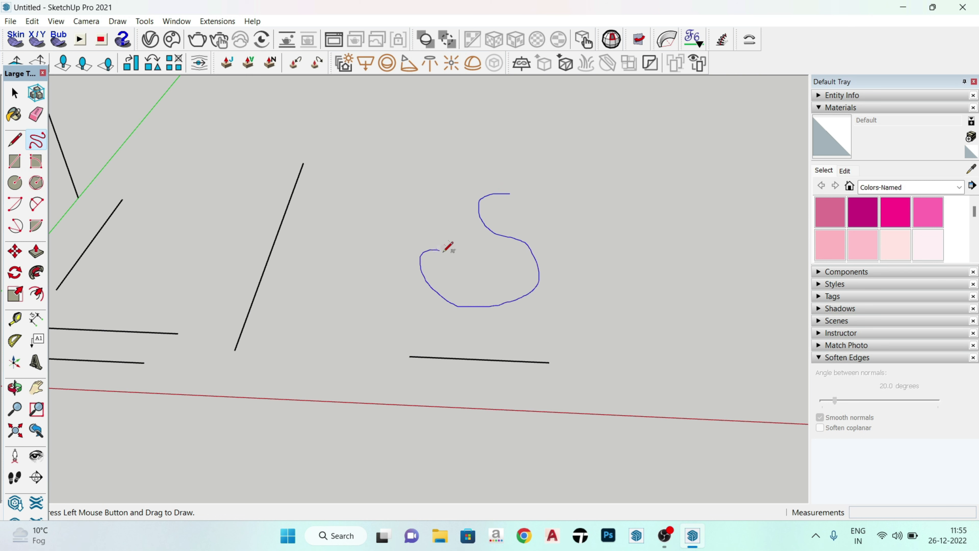
{"action": "left_click_drag", "start_coordinate": [451, 329], "coordinate": [436, 246]}
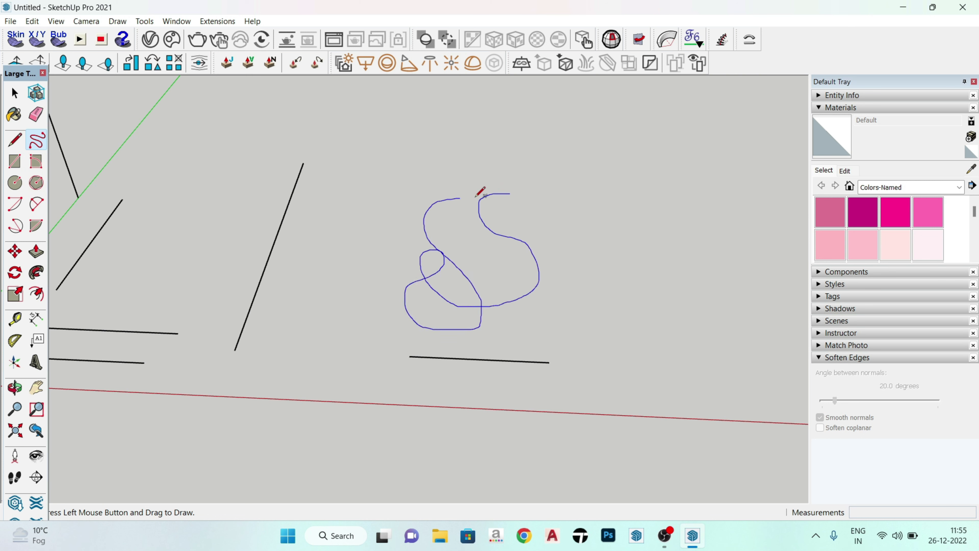
{"action": "mouse_move", "coordinate": [531, 259]}
{"action": "left_mouse_down"}
{"action": "mouse_move", "coordinate": [551, 299]}
{"action": "mouse_move", "coordinate": [435, 303]}
{"action": "mouse_move", "coordinate": [573, 248]}
{"action": "mouse_move", "coordinate": [544, 292]}
{"action": "mouse_move", "coordinate": [526, 259]}
{"action": "left_mouse_up"}
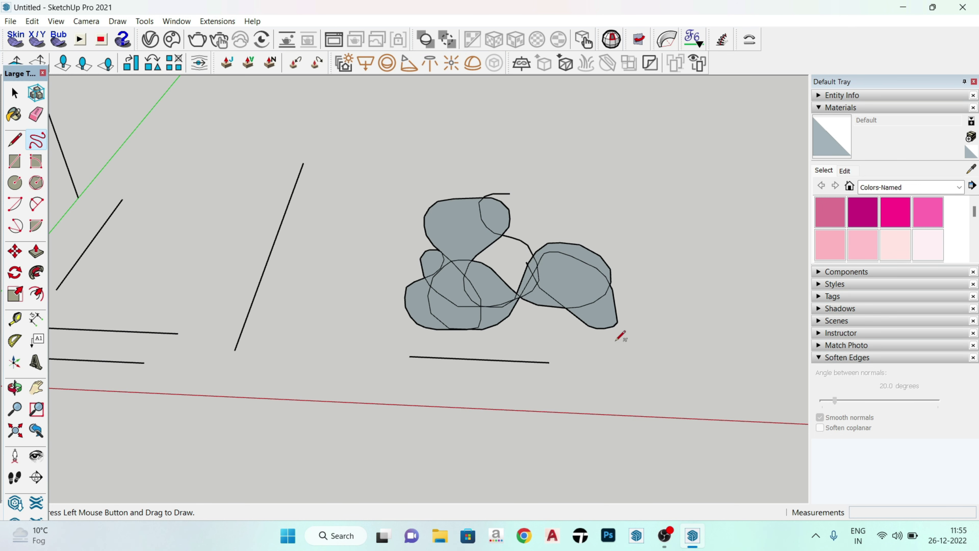
{"action": "mouse_move", "coordinate": [639, 331]}
{"action": "middle_mouse_down"}
{"action": "mouse_move", "coordinate": [563, 278]}
{"action": "mouse_move", "coordinate": [647, 313]}
{"action": "middle_mouse_up"}
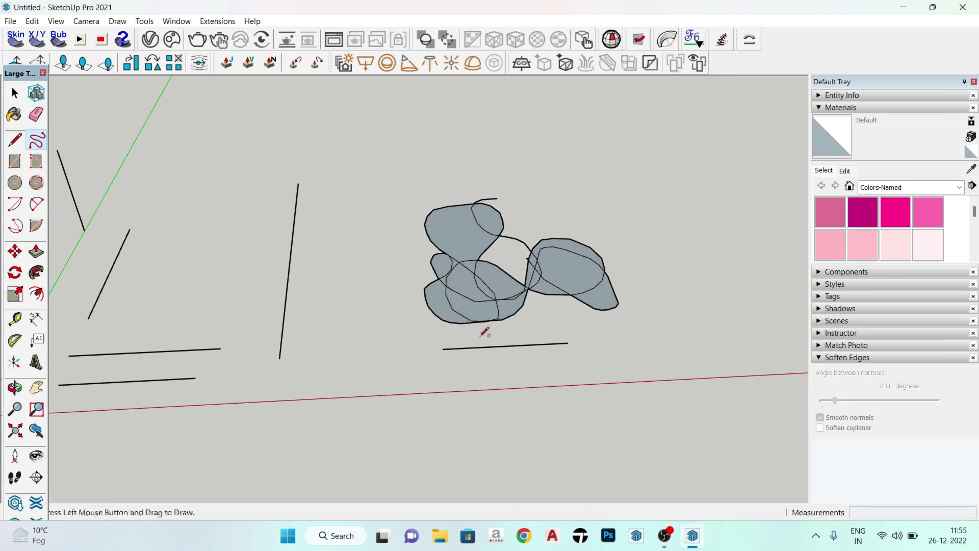
{"action": "scroll", "coordinate": [537, 257], "scroll_direction": "up", "scroll_amount": 3}
{"action": "scroll", "coordinate": [537, 257], "scroll_direction": "down", "scroll_amount": 2}
{"action": "scroll", "coordinate": [480, 256], "scroll_direction": "up", "scroll_amount": 5}
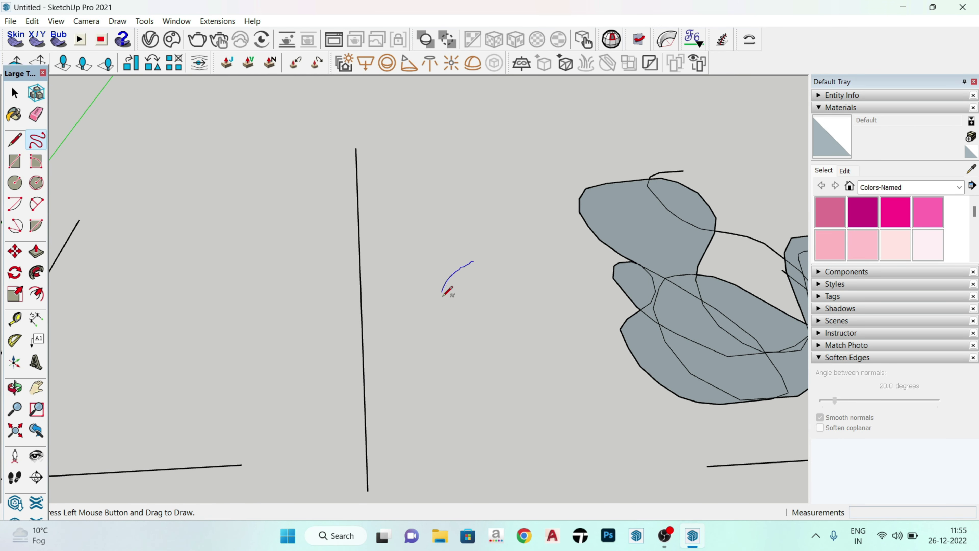
{"action": "left_click_drag", "start_coordinate": [471, 259], "coordinate": [473, 259]}
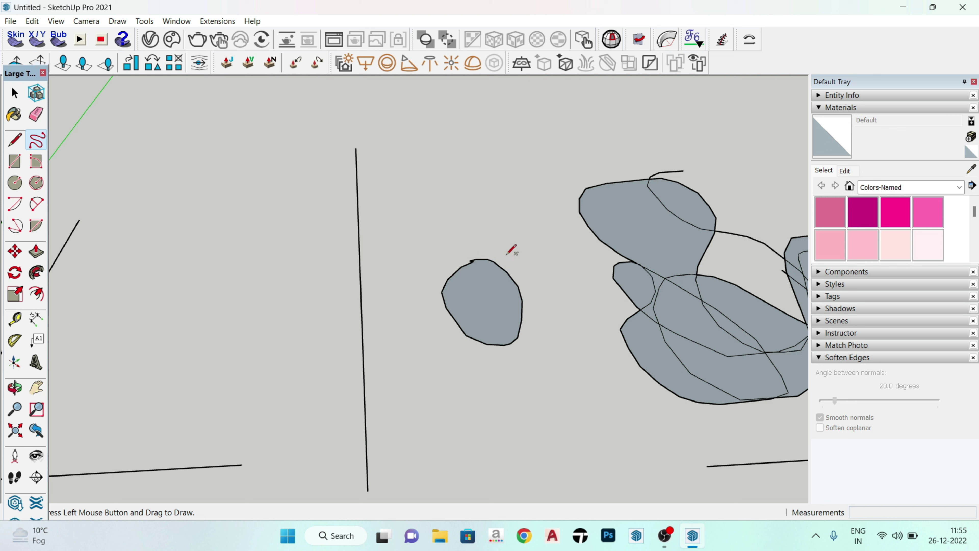
{"action": "key", "text": "space"}
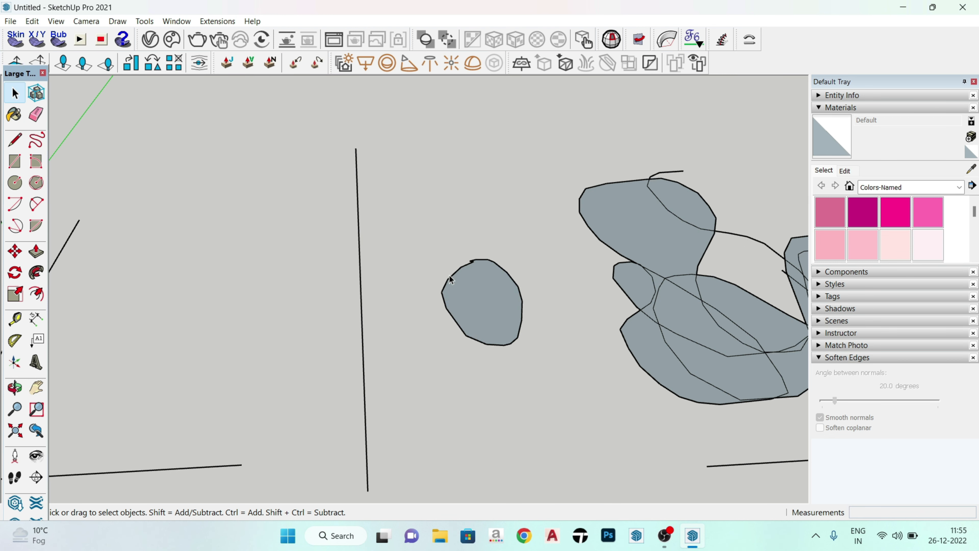
{"action": "scroll", "coordinate": [449, 271], "scroll_direction": "down", "scroll_amount": 2}
{"action": "scroll", "coordinate": [347, 237], "scroll_direction": "down", "scroll_amount": 3}
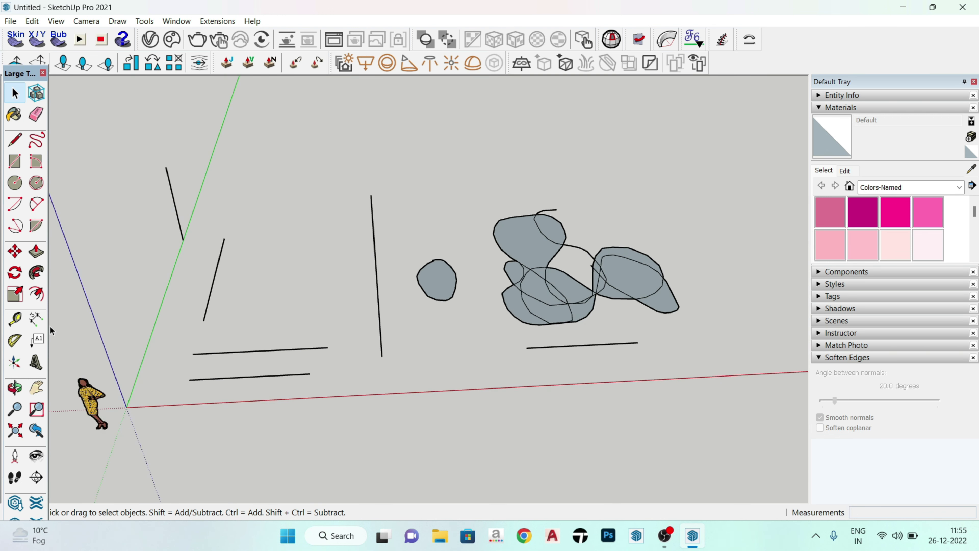
Step: Draw a 10' by 15' rectangular face beside the freehand shapes
{"action": "left_click", "coordinate": [15, 162]}
{"action": "scroll", "coordinate": [219, 304], "scroll_direction": "down", "scroll_amount": 2}
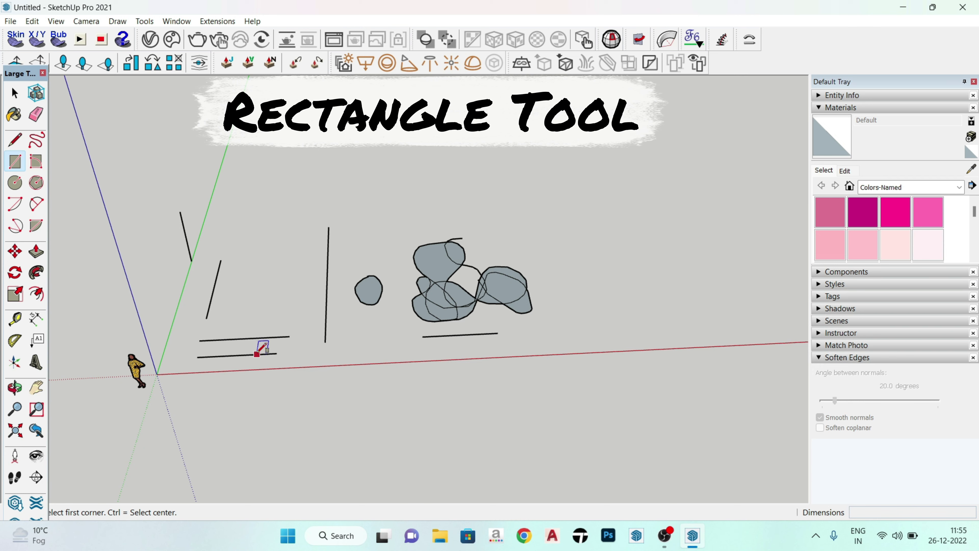
{"action": "scroll", "coordinate": [266, 345], "scroll_direction": "down", "scroll_amount": 2}
{"action": "scroll", "coordinate": [199, 356], "scroll_direction": "down", "scroll_amount": 2}
{"action": "scroll", "coordinate": [393, 313], "scroll_direction": "up", "scroll_amount": 2}
{"action": "scroll", "coordinate": [357, 321], "scroll_direction": "up", "scroll_amount": 3}
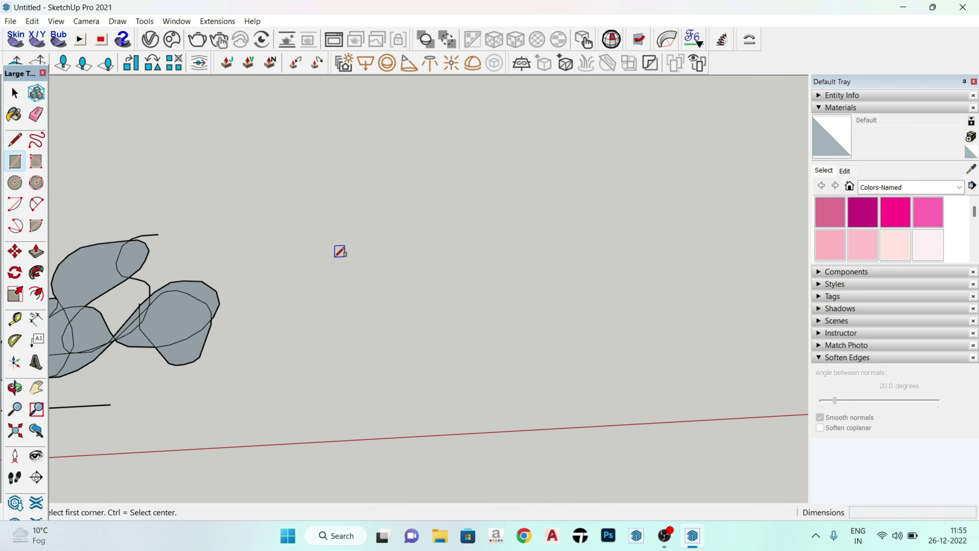
{"action": "left_click", "coordinate": [335, 256]}
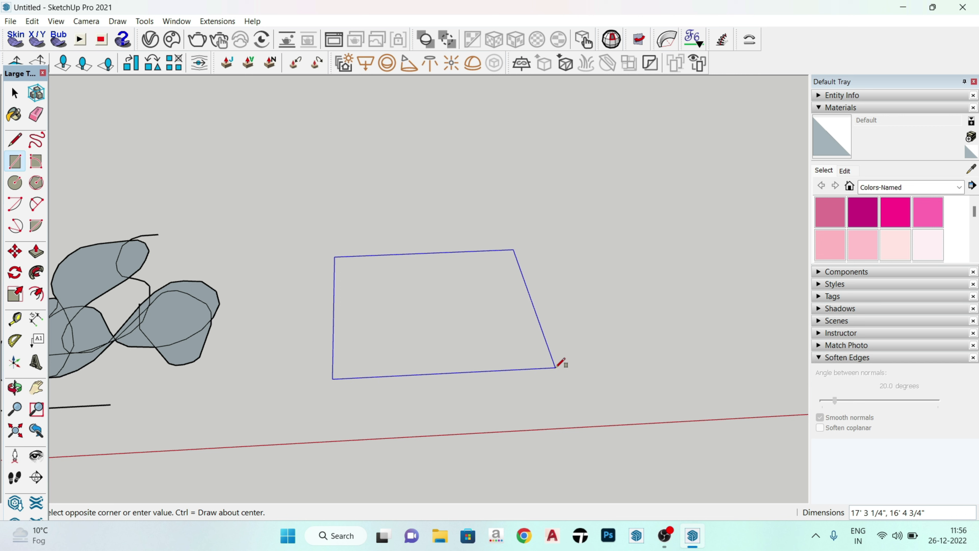
{"action": "type", "text": "10;"}
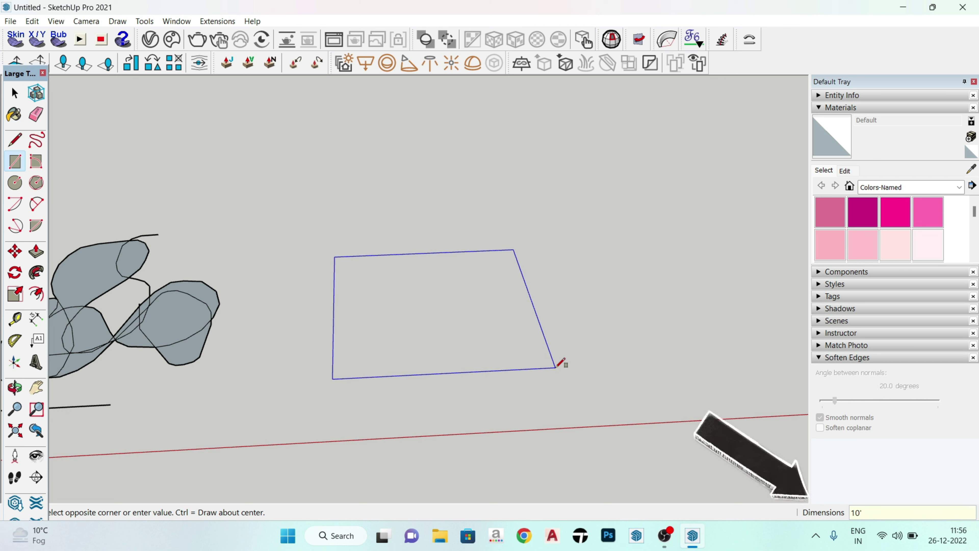
{"action": "type", "text": "15'"}
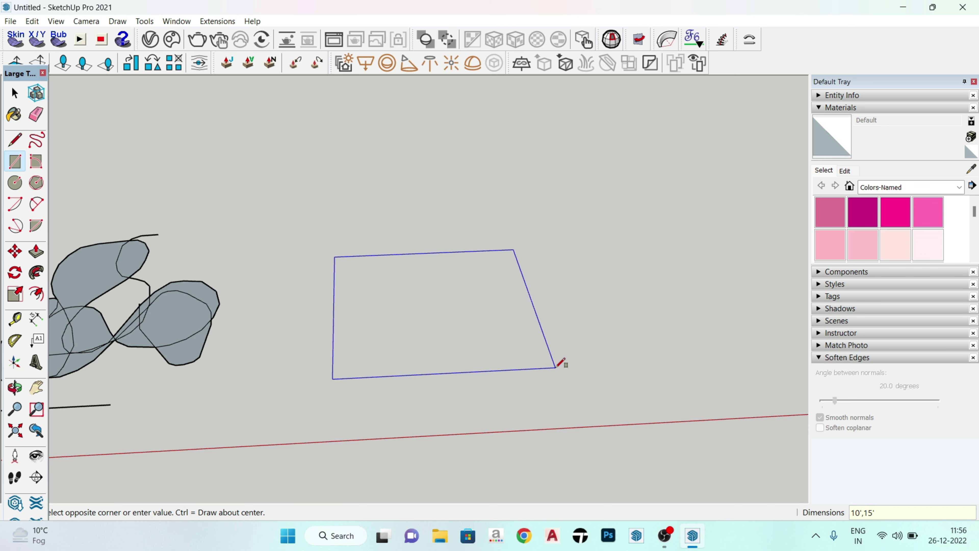
{"action": "key", "text": "Return"}
{"action": "middle_click_drag", "start_coordinate": [432, 337], "coordinate": [398, 402]}
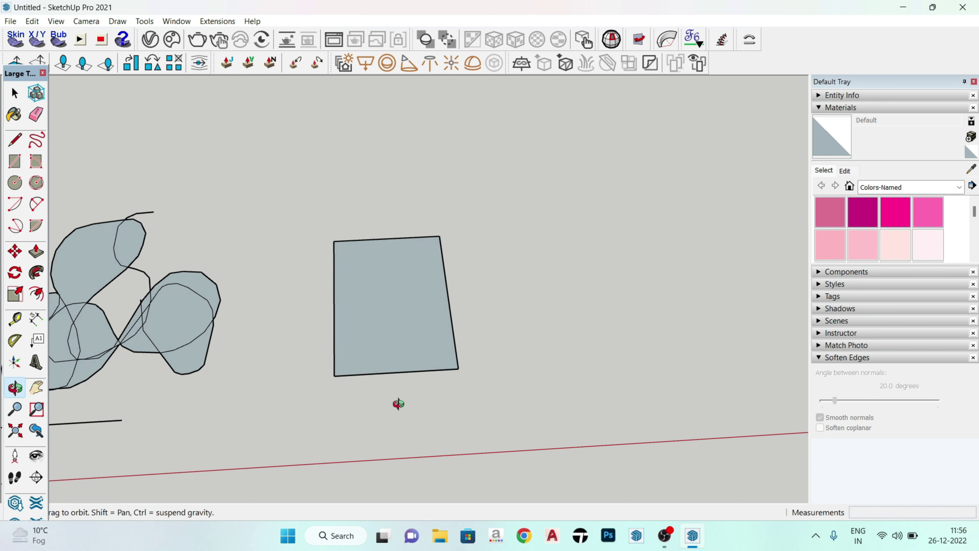
{"action": "scroll", "coordinate": [350, 245], "scroll_direction": "up", "scroll_amount": 3}
{"action": "key", "text": "space"}
Step: Measure the rectangle's top and right edges to confirm 10' and 15'
{"action": "key", "text": "t"}
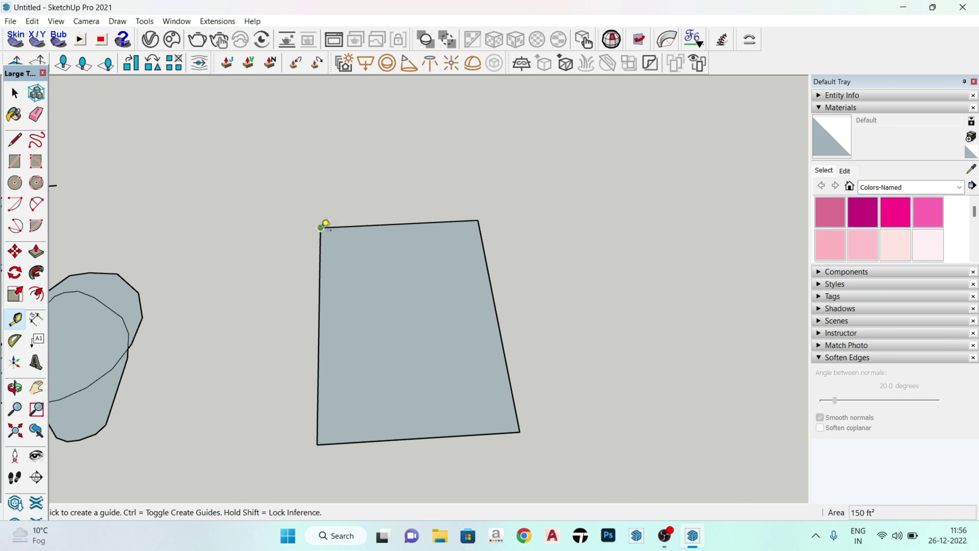
{"action": "left_click", "coordinate": [324, 225]}
{"action": "left_click", "coordinate": [478, 221]}
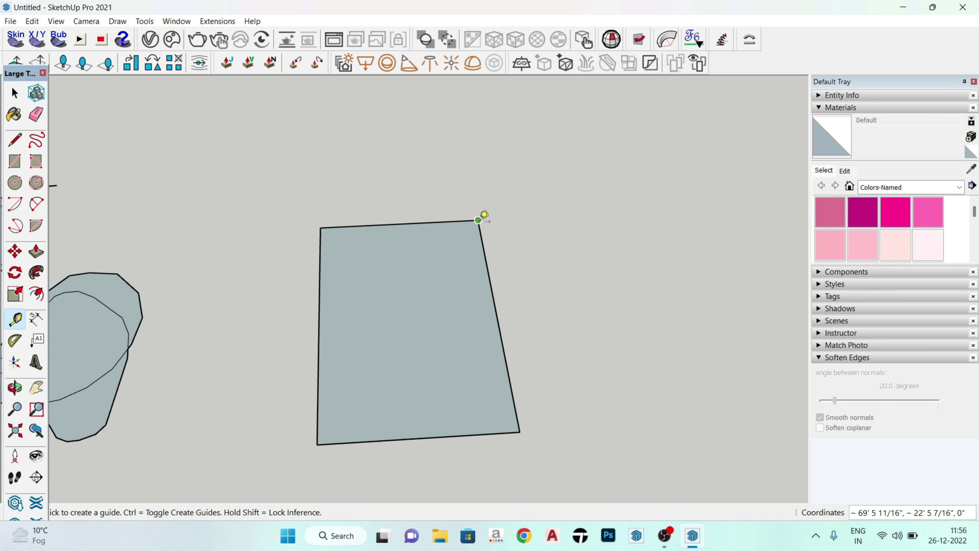
{"action": "left_click", "coordinate": [520, 431]}
{"action": "scroll", "coordinate": [457, 333], "scroll_direction": "down", "scroll_amount": 3}
{"action": "key", "text": "space"}
{"action": "scroll", "coordinate": [379, 360], "scroll_direction": "down", "scroll_amount": 3}
{"action": "scroll", "coordinate": [379, 360], "scroll_direction": "down", "scroll_amount": 3}
Step: Draw a 20' by 10' rectangular face beside the first one
{"action": "key", "text": "r"}
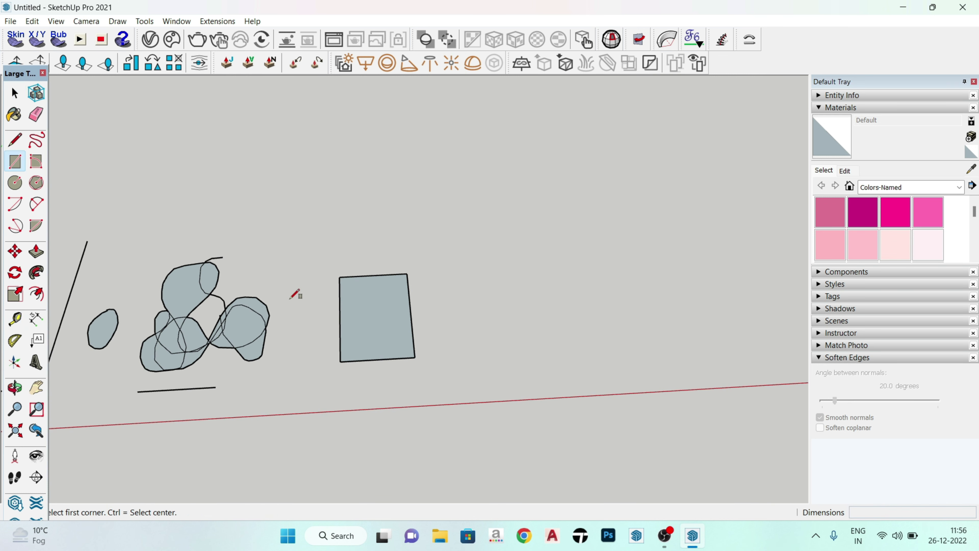
{"action": "scroll", "coordinate": [290, 299], "scroll_direction": "down", "scroll_amount": 2}
{"action": "scroll", "coordinate": [254, 305], "scroll_direction": "down", "scroll_amount": 1}
{"action": "scroll", "coordinate": [308, 316], "scroll_direction": "down", "scroll_amount": 2}
{"action": "scroll", "coordinate": [393, 286], "scroll_direction": "up", "scroll_amount": 2}
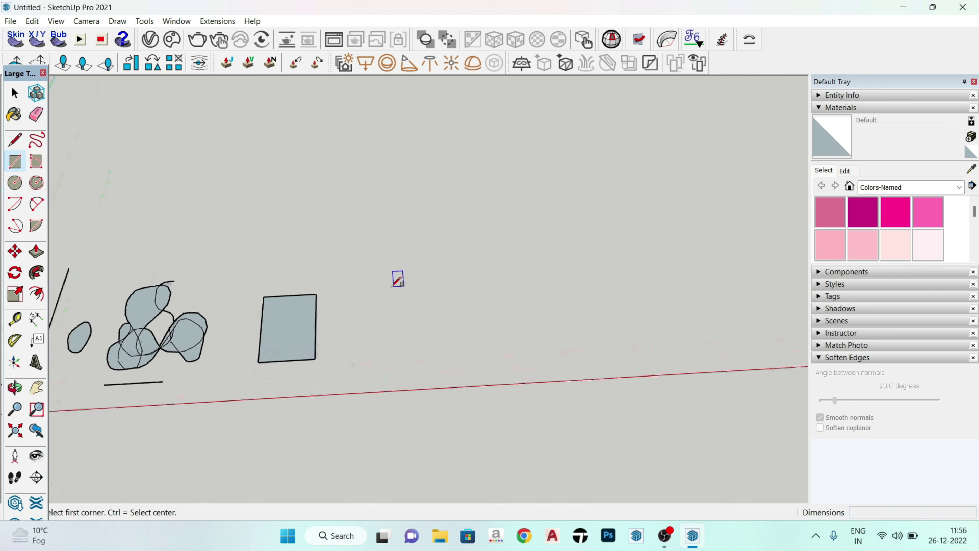
{"action": "scroll", "coordinate": [386, 288], "scroll_direction": "up", "scroll_amount": 1}
{"action": "left_click", "coordinate": [377, 288]}
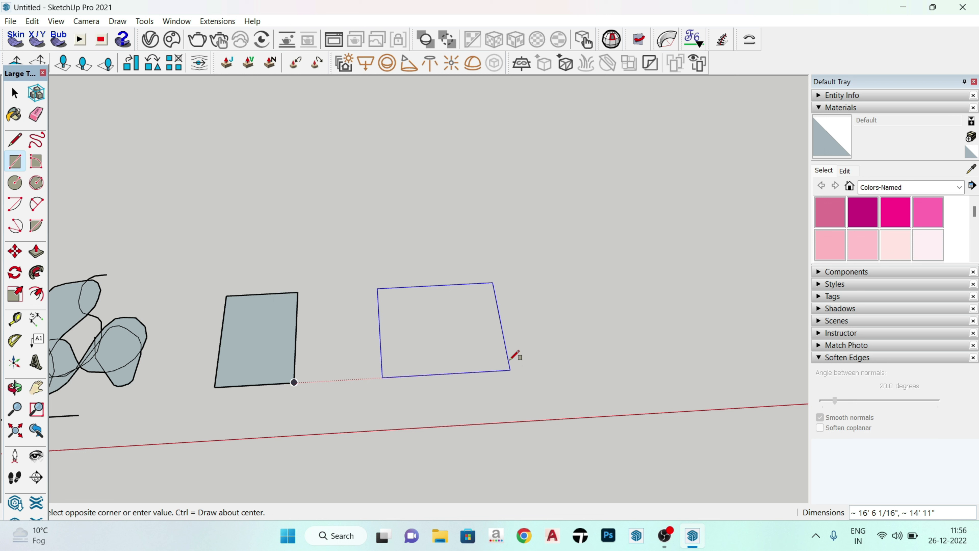
{"action": "type", "text": "2"}
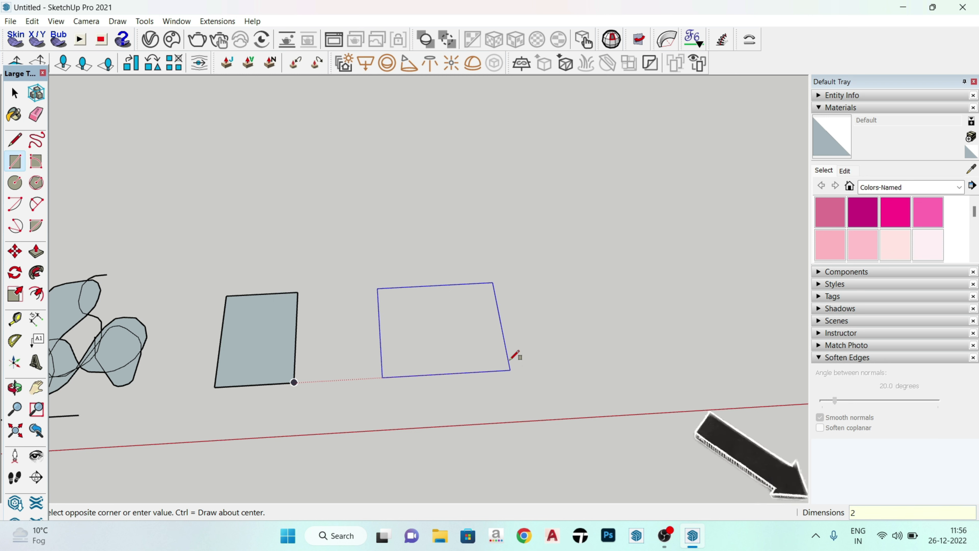
{"action": "type", "text": "0',10"}
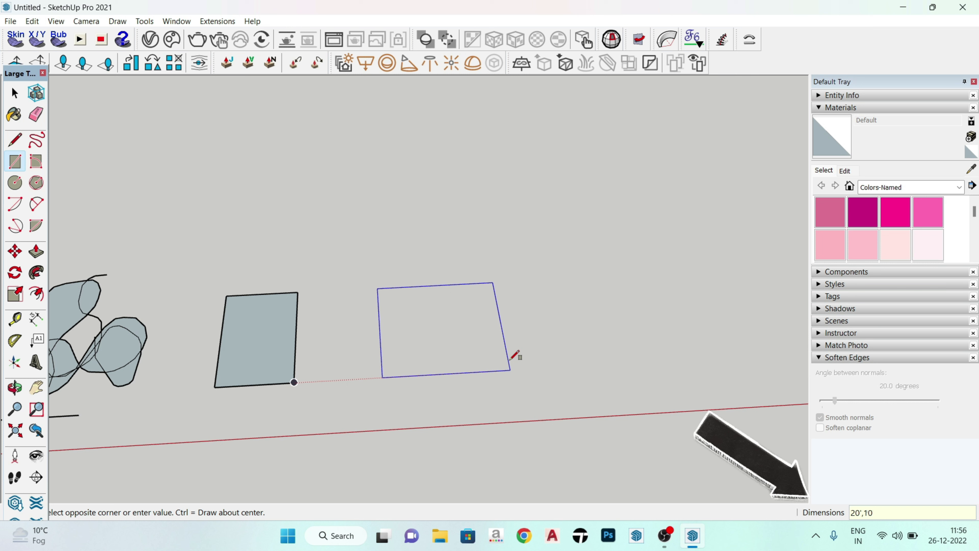
{"action": "key", "text": "Return"}
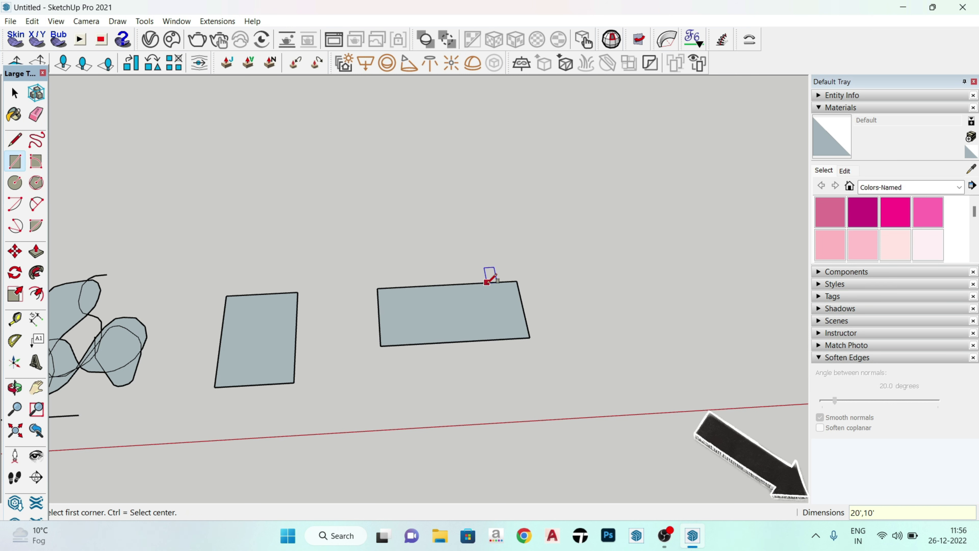
Step: Measure the new rectangle's top and right edges to confirm 20' and 10'
{"action": "key", "text": "t"}
{"action": "scroll", "coordinate": [466, 333], "scroll_direction": "up", "scroll_amount": 4}
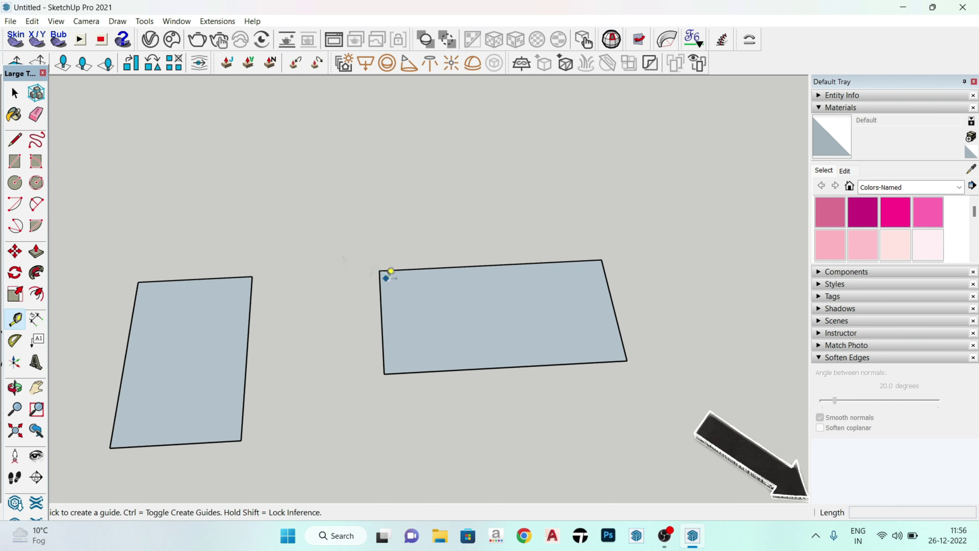
{"action": "left_click", "coordinate": [385, 267]}
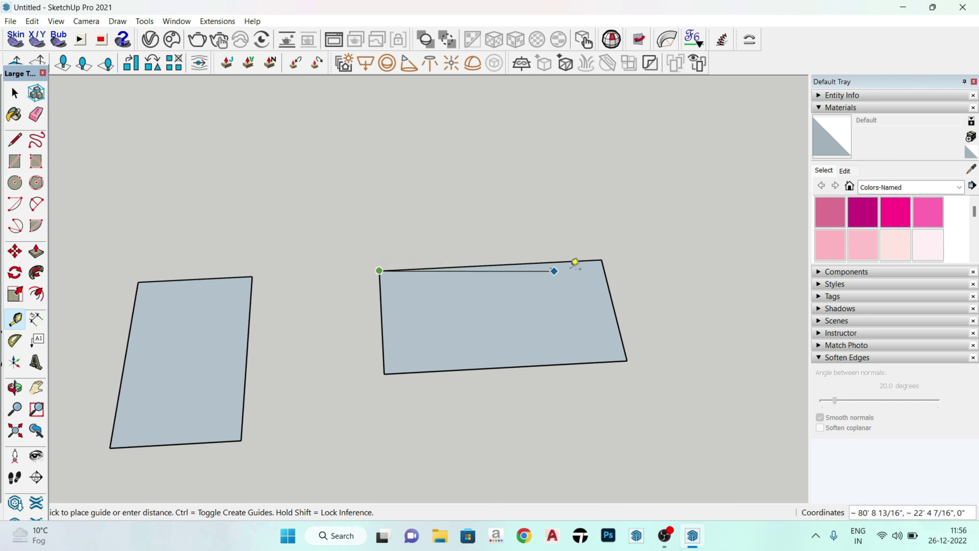
{"action": "left_click", "coordinate": [601, 258]}
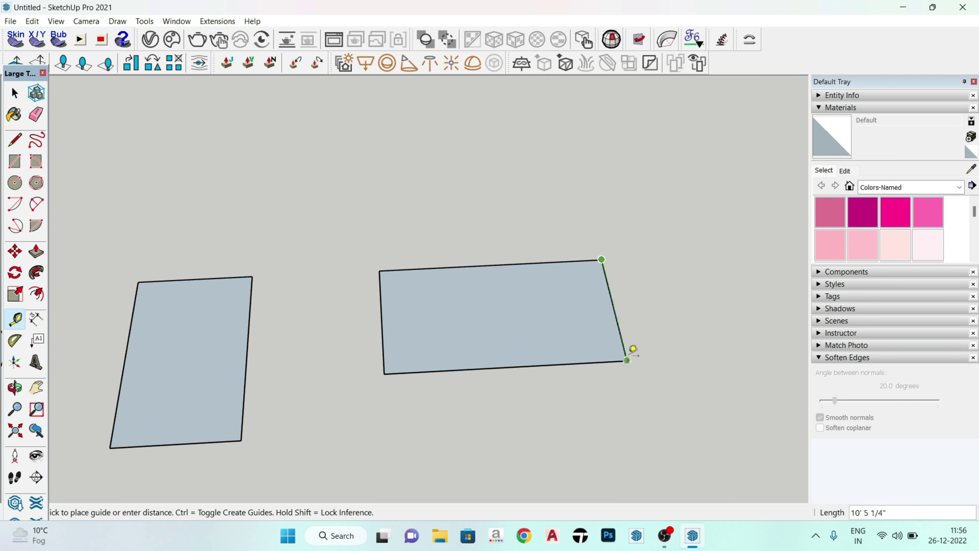
{"action": "left_click", "coordinate": [632, 348]}
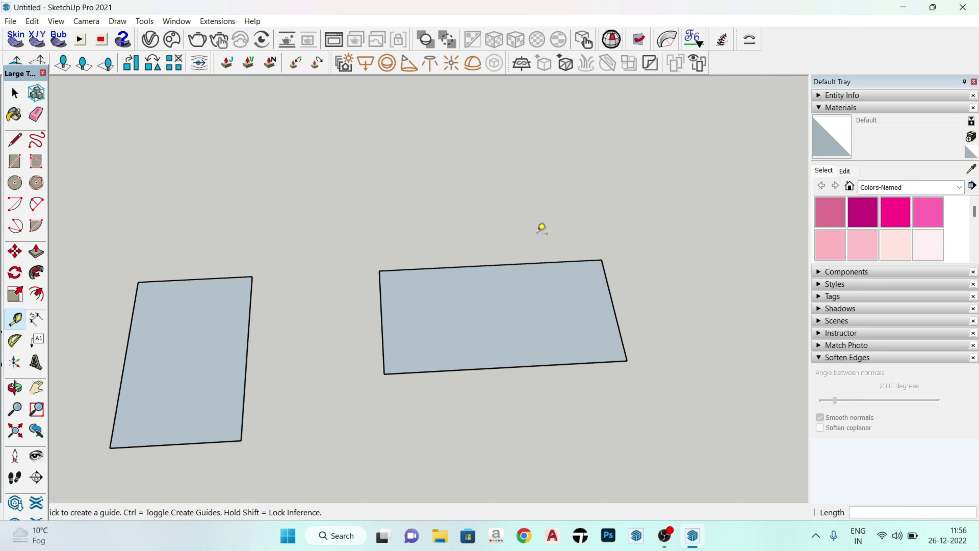
{"action": "key", "text": "space"}
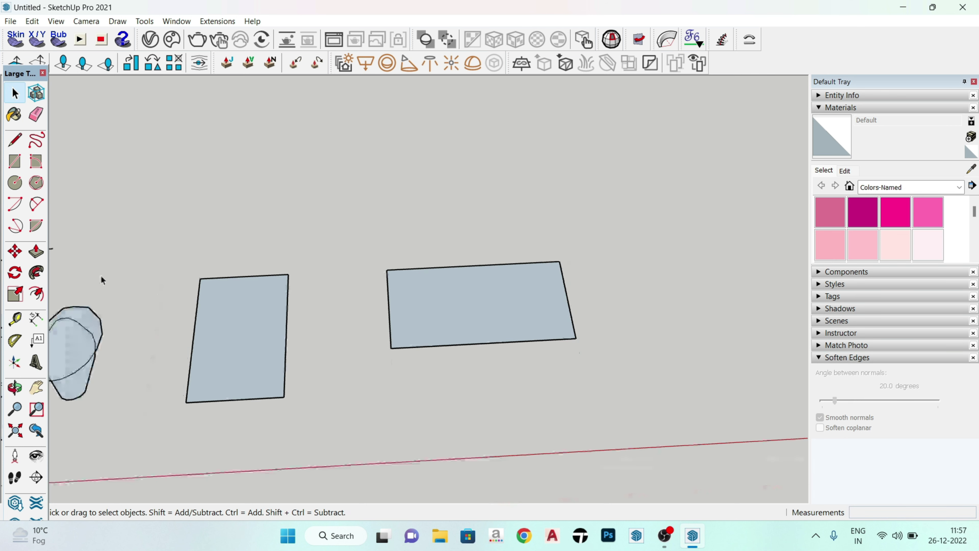
Step: Draw a tilted rectangular face from three corners with the Rotated Rectangle tool
{"action": "left_click", "coordinate": [34, 163]}
{"action": "scroll", "coordinate": [164, 345], "scroll_direction": "down", "scroll_amount": 2}
{"action": "scroll", "coordinate": [114, 373], "scroll_direction": "down", "scroll_amount": 2}
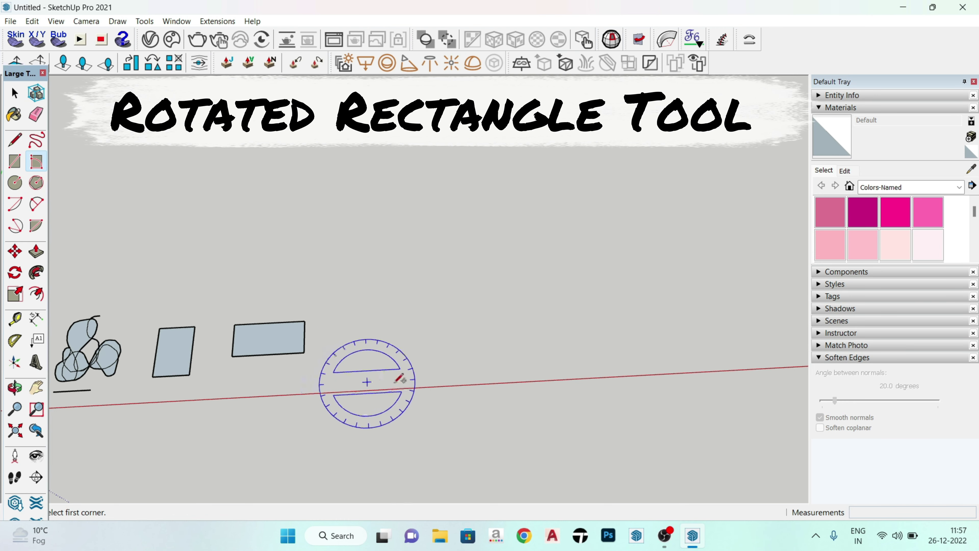
{"action": "middle_click_drag", "start_coordinate": [367, 376], "coordinate": [431, 354]}
{"action": "scroll", "coordinate": [186, 317], "scroll_direction": "up", "scroll_amount": 2}
{"action": "scroll", "coordinate": [220, 335], "scroll_direction": "up", "scroll_amount": 2}
{"action": "scroll", "coordinate": [218, 337], "scroll_direction": "up", "scroll_amount": 2}
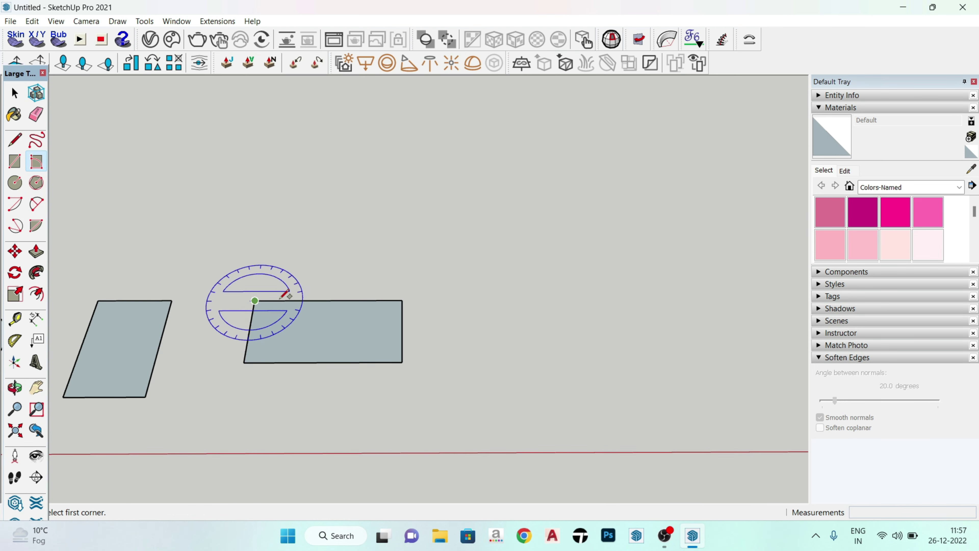
{"action": "scroll", "coordinate": [158, 372], "scroll_direction": "down", "scroll_amount": 3}
{"action": "scroll", "coordinate": [154, 374], "scroll_direction": "down", "scroll_amount": 2}
{"action": "scroll", "coordinate": [367, 328], "scroll_direction": "up", "scroll_amount": 3}
{"action": "scroll", "coordinate": [366, 331], "scroll_direction": "up", "scroll_amount": 1}
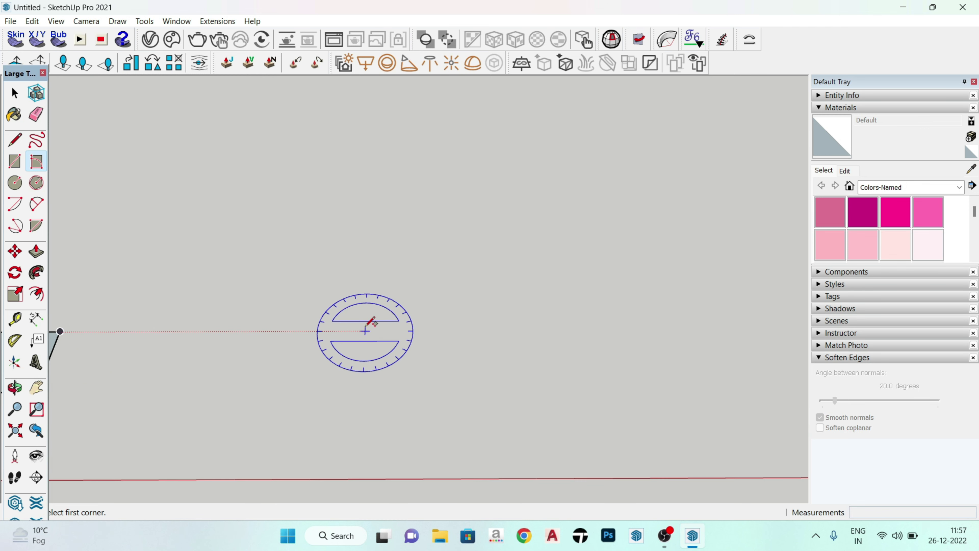
{"action": "left_click", "coordinate": [365, 331]}
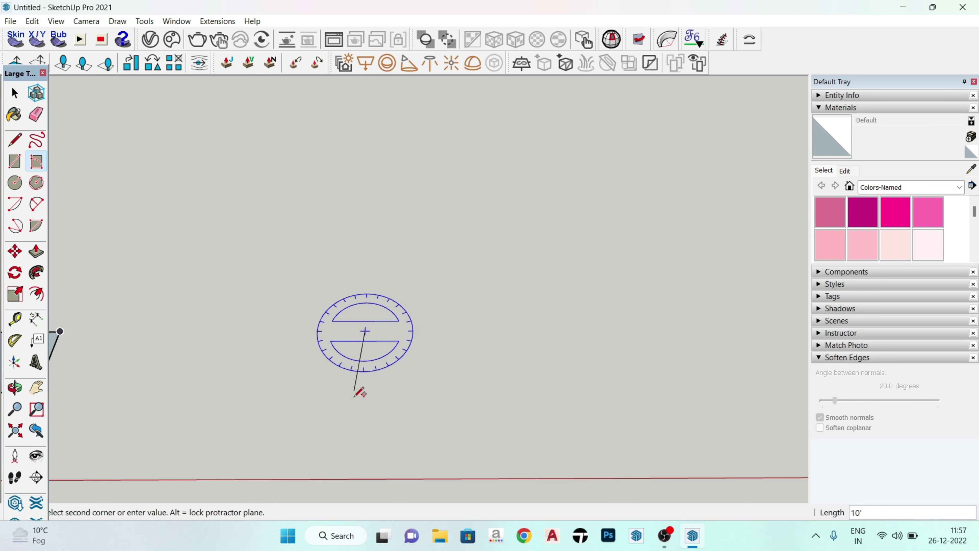
{"action": "left_click", "coordinate": [362, 399]}
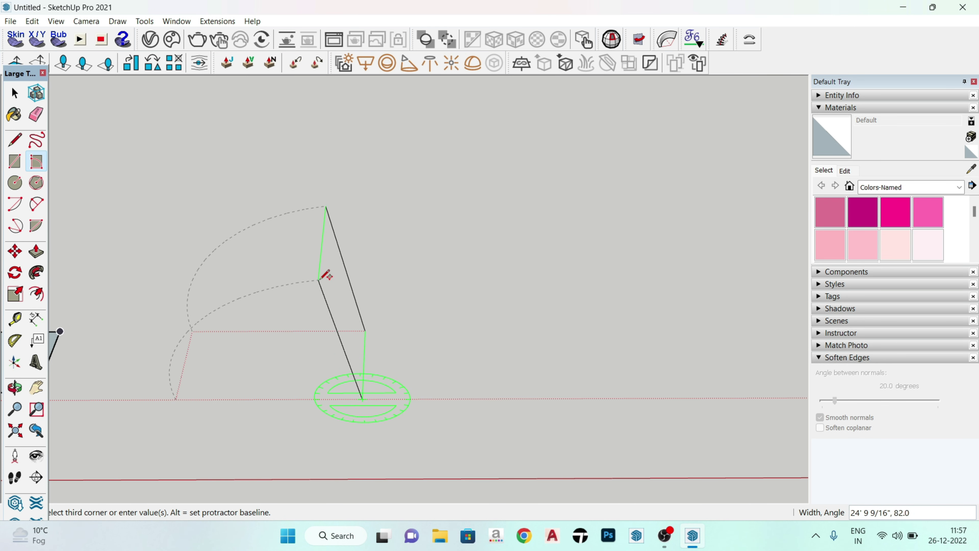
{"action": "left_click", "coordinate": [353, 274]}
Step: Start a second rotated rectangle, cancel it, and orbit to view the panel edge-on
{"action": "mouse_move", "coordinate": [429, 456]}
{"action": "middle_mouse_down"}
{"action": "mouse_move", "coordinate": [193, 313]}
{"action": "mouse_move", "coordinate": [357, 109]}
{"action": "mouse_move", "coordinate": [446, 204]}
{"action": "mouse_move", "coordinate": [112, 228]}
{"action": "mouse_move", "coordinate": [519, 193]}
{"action": "mouse_move", "coordinate": [376, 291]}
{"action": "mouse_move", "coordinate": [242, 319]}
{"action": "mouse_move", "coordinate": [274, 376]}
{"action": "mouse_move", "coordinate": [415, 431]}
{"action": "mouse_move", "coordinate": [371, 334]}
{"action": "mouse_move", "coordinate": [438, 364]}
{"action": "middle_mouse_up"}
{"action": "left_click", "coordinate": [432, 375]}
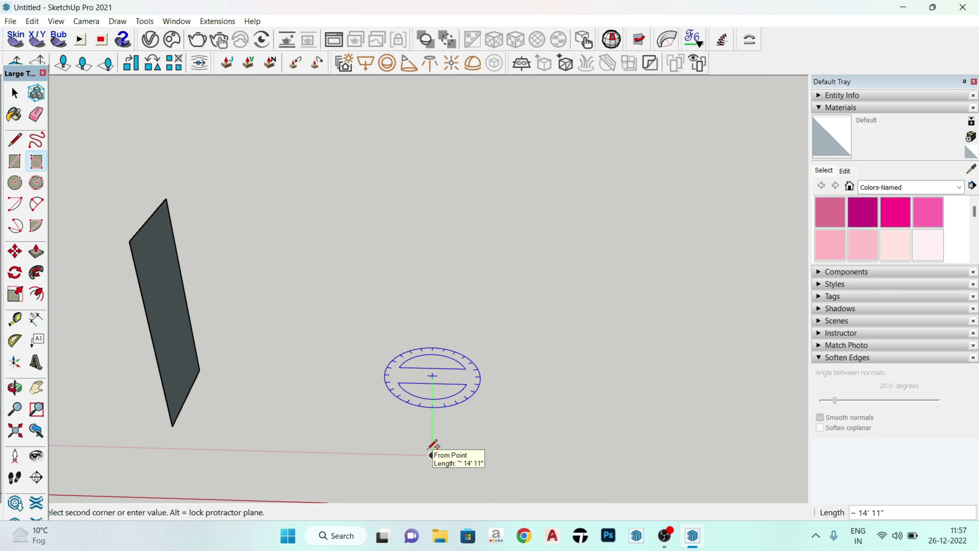
{"action": "left_click", "coordinate": [431, 455]}
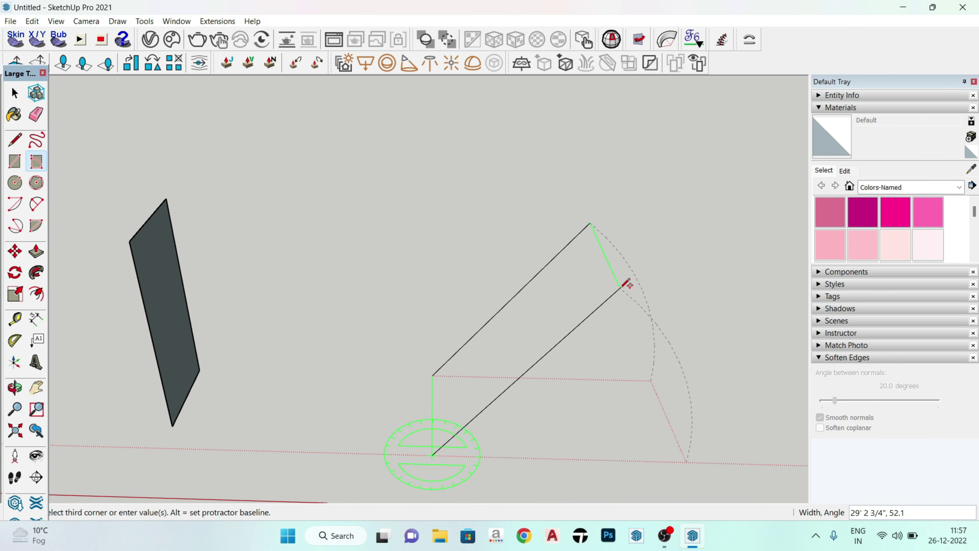
{"action": "key", "text": "Escape"}
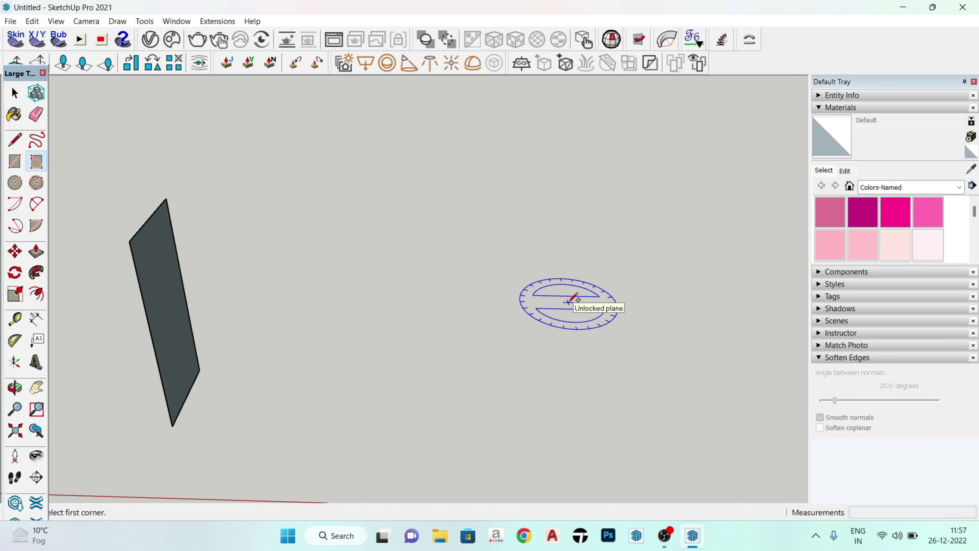
{"action": "key", "text": "space"}
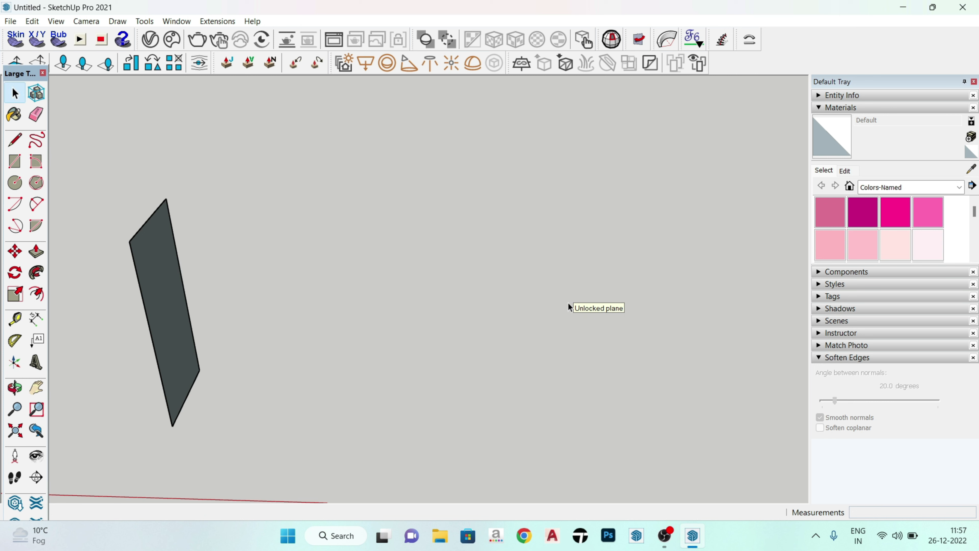
{"action": "mouse_move", "coordinate": [470, 412]}
{"action": "middle_mouse_down"}
{"action": "mouse_move", "coordinate": [442, 344]}
{"action": "mouse_move", "coordinate": [408, 364]}
{"action": "middle_mouse_up"}
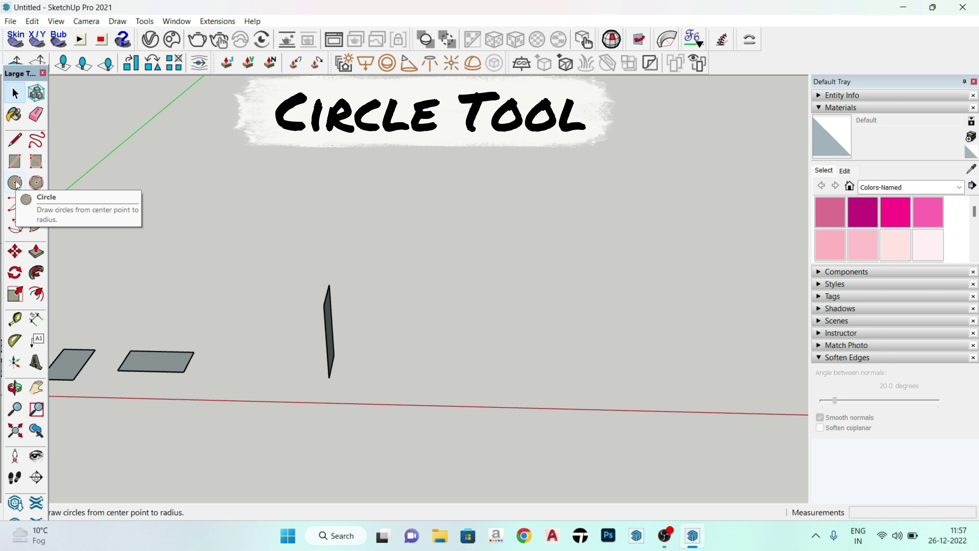
Step: Draw a filled triangle as a three-sided circle
{"action": "left_click", "coordinate": [15, 182]}
{"action": "middle_click_drag", "start_coordinate": [230, 371], "coordinate": [153, 378]}
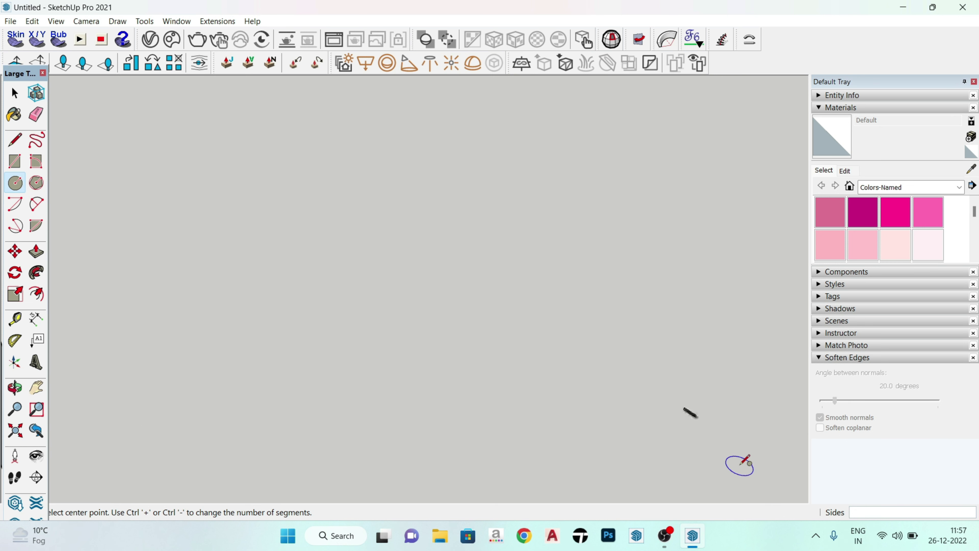
{"action": "type", "text": "3"}
{"action": "key", "text": "Return"}
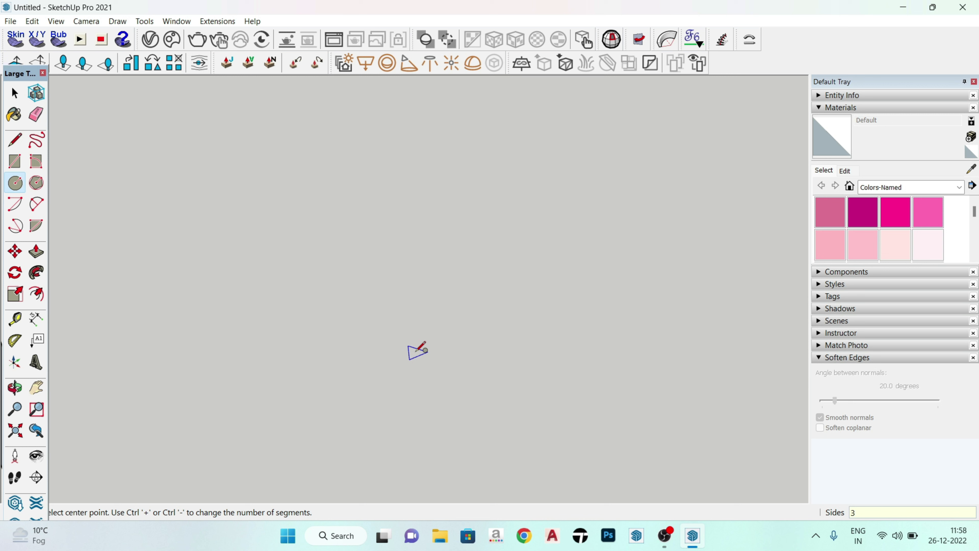
{"action": "left_click", "coordinate": [415, 352]}
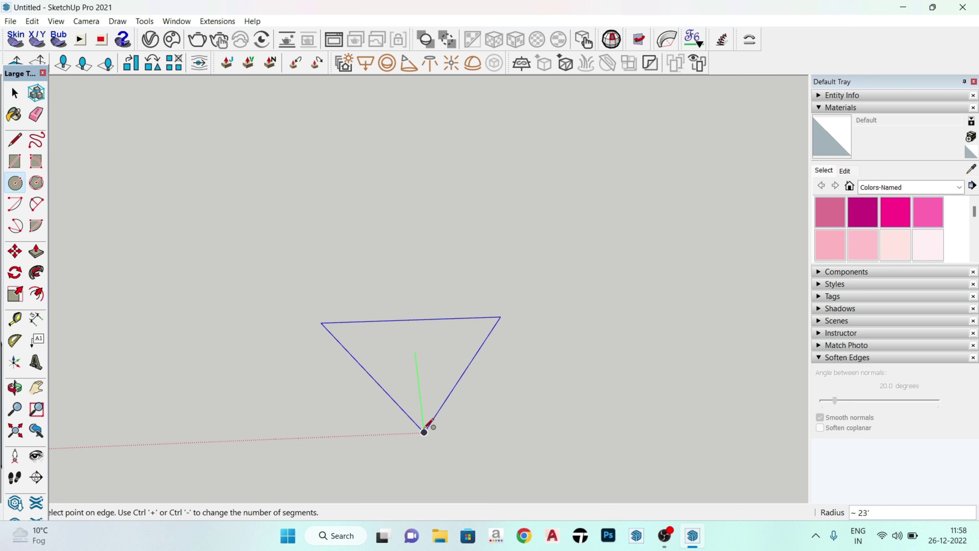
{"action": "left_click", "coordinate": [424, 432]}
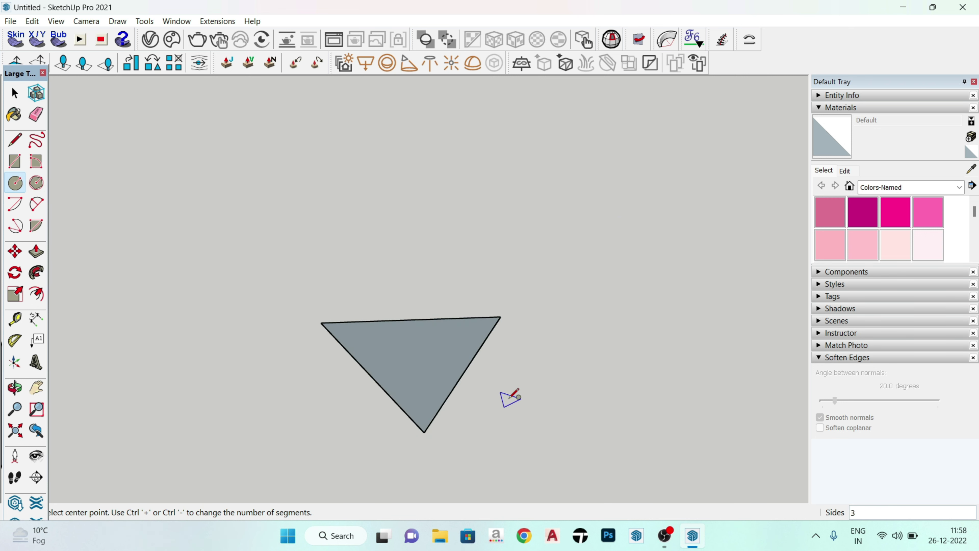
{"action": "key", "text": "space"}
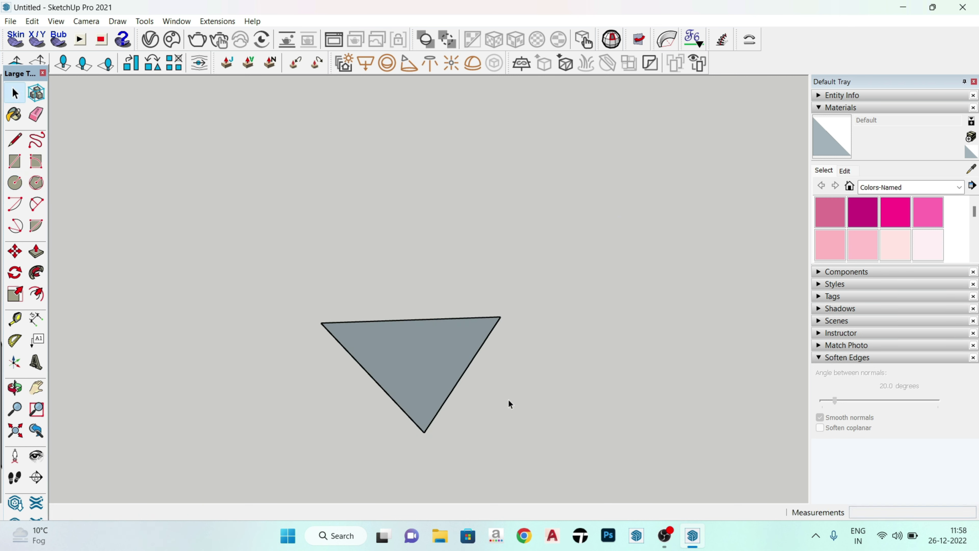
Step: Draw a trial 15-sided circle, then undo it
{"action": "key", "text": "c"}
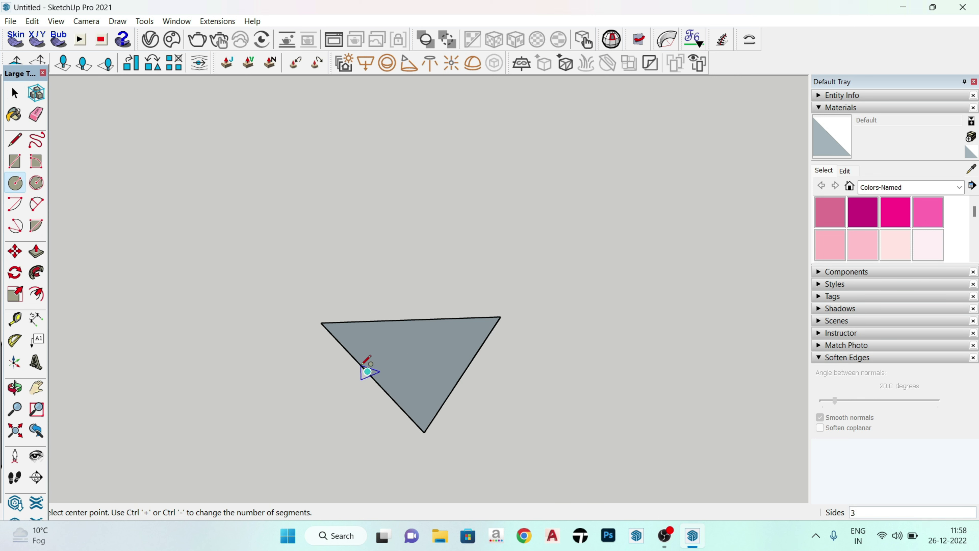
{"action": "scroll", "coordinate": [327, 354], "scroll_direction": "down", "scroll_amount": 2}
{"action": "scroll", "coordinate": [332, 357], "scroll_direction": "down", "scroll_amount": 2}
{"action": "scroll", "coordinate": [482, 371], "scroll_direction": "up", "scroll_amount": 2}
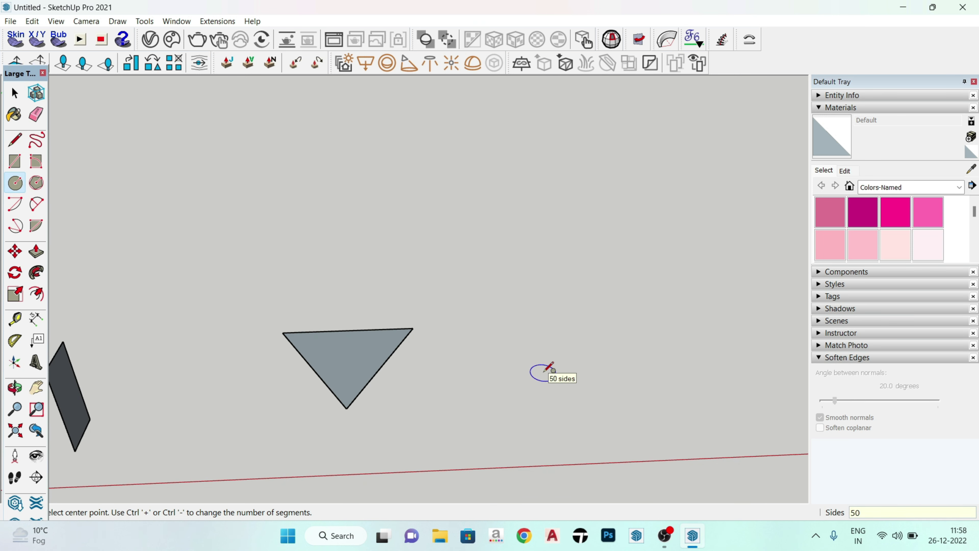
{"action": "scroll", "coordinate": [497, 378], "scroll_direction": "up", "scroll_amount": 1}
{"action": "scroll", "coordinate": [308, 397], "scroll_direction": "down", "scroll_amount": 2}
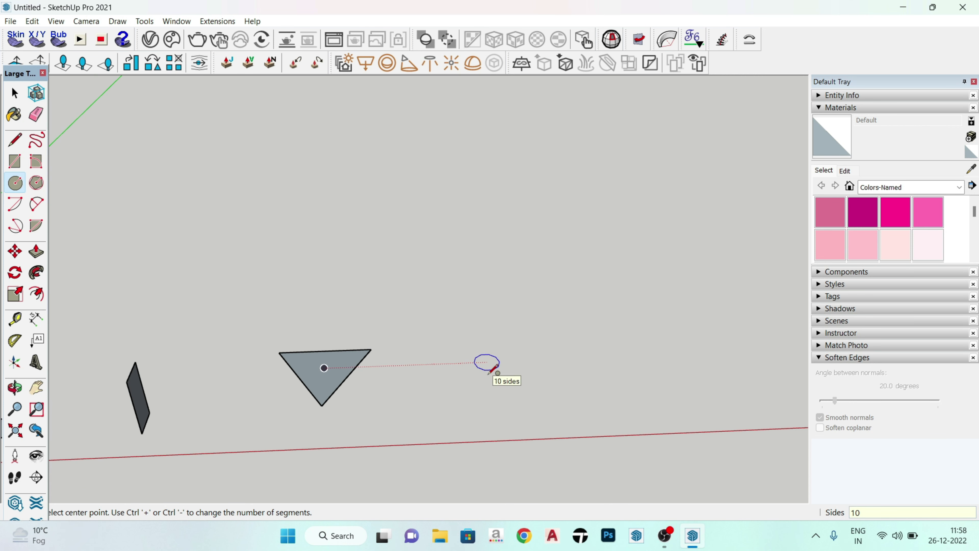
{"action": "scroll", "coordinate": [493, 371], "scroll_direction": "up", "scroll_amount": 1}
{"action": "scroll", "coordinate": [493, 370], "scroll_direction": "up", "scroll_amount": 1}
{"action": "type", "text": "5"}
{"action": "left_click", "coordinate": [488, 359]}
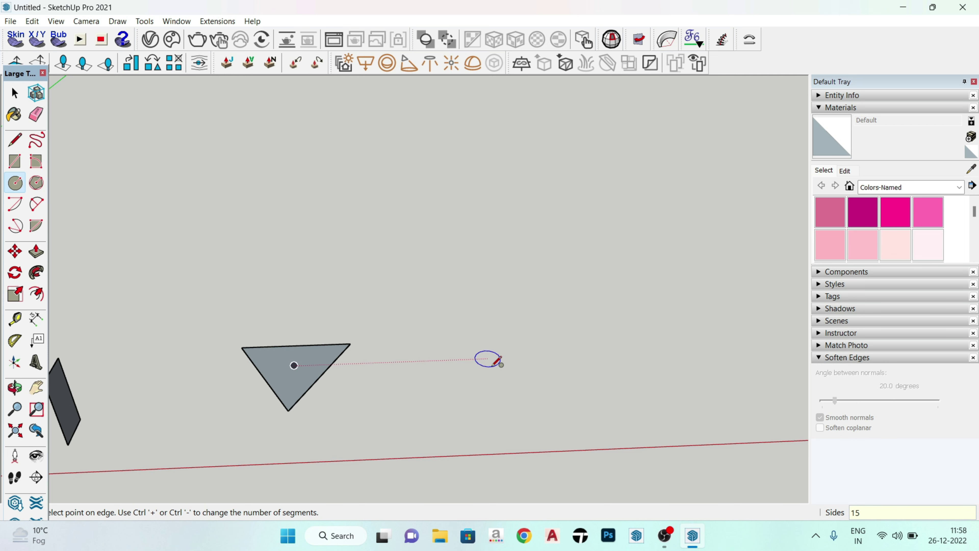
{"action": "left_click", "coordinate": [538, 397]}
{"action": "scroll", "coordinate": [530, 400], "scroll_direction": "up", "scroll_amount": 2}
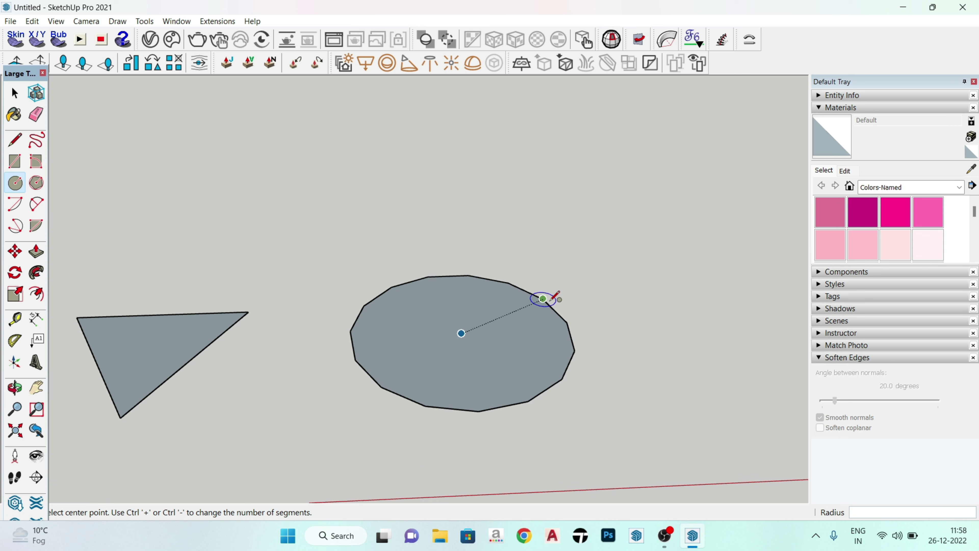
{"action": "key", "text": "ctrl+z"}
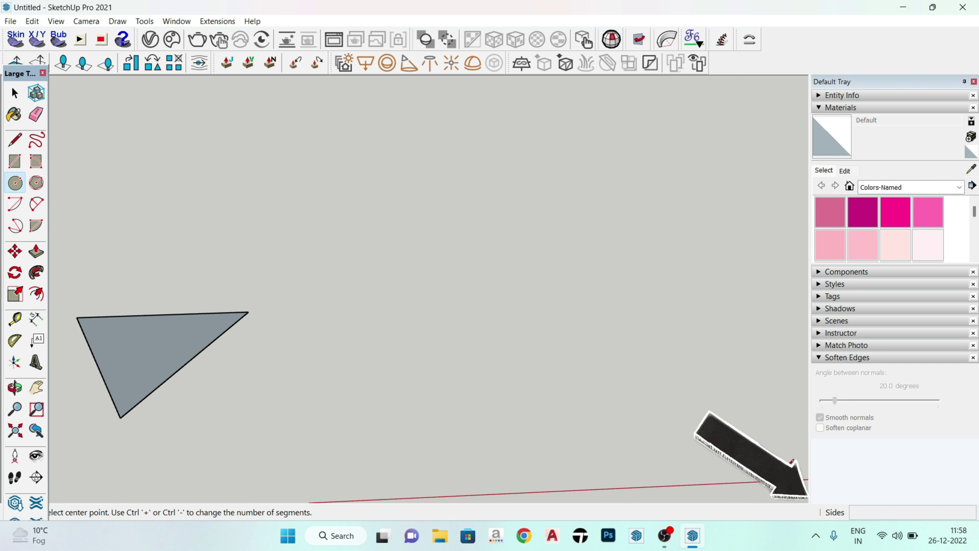
Step: Draw a filled 50-sided circle beside the triangle
{"action": "key", "text": "space"}
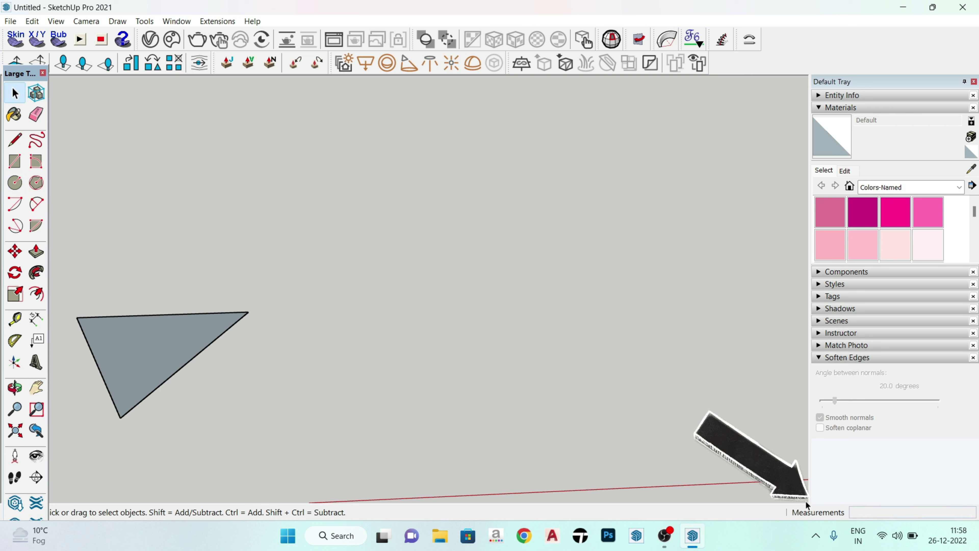
{"action": "key", "text": "c"}
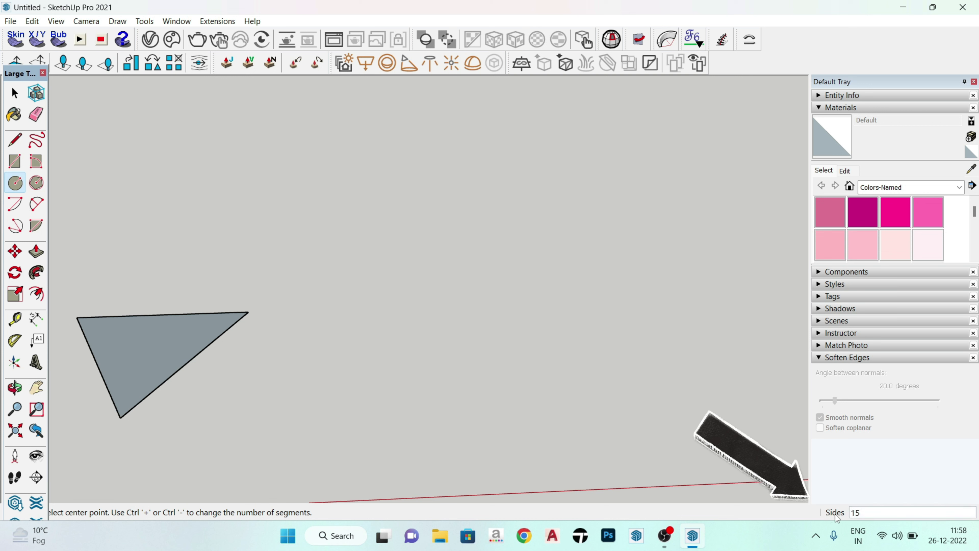
{"action": "type", "text": "50"}
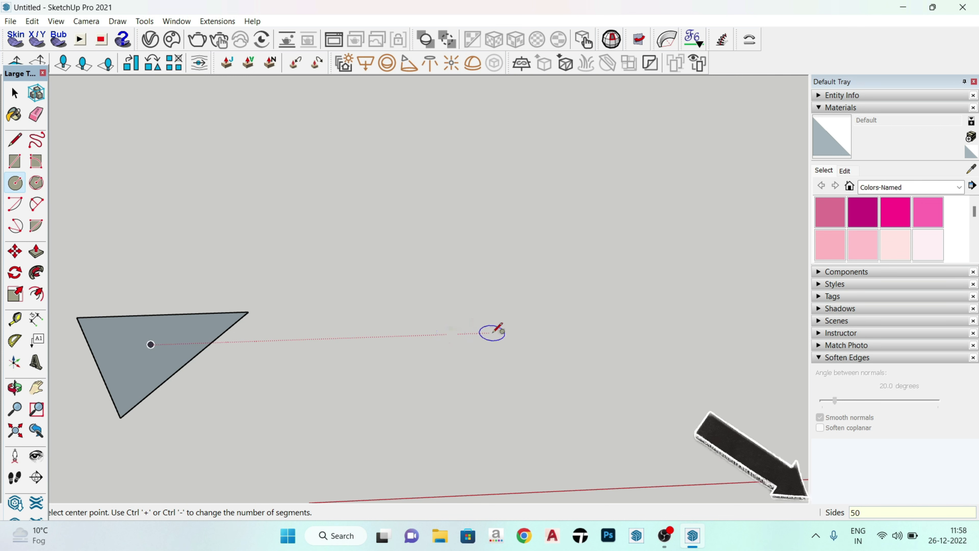
{"action": "scroll", "coordinate": [497, 328], "scroll_direction": "up", "scroll_amount": 2}
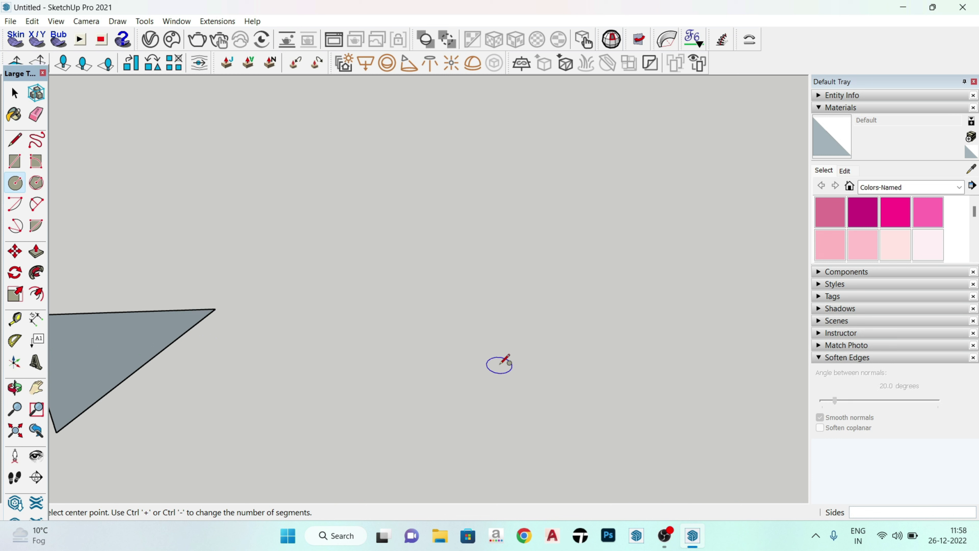
{"action": "left_click", "coordinate": [500, 364]}
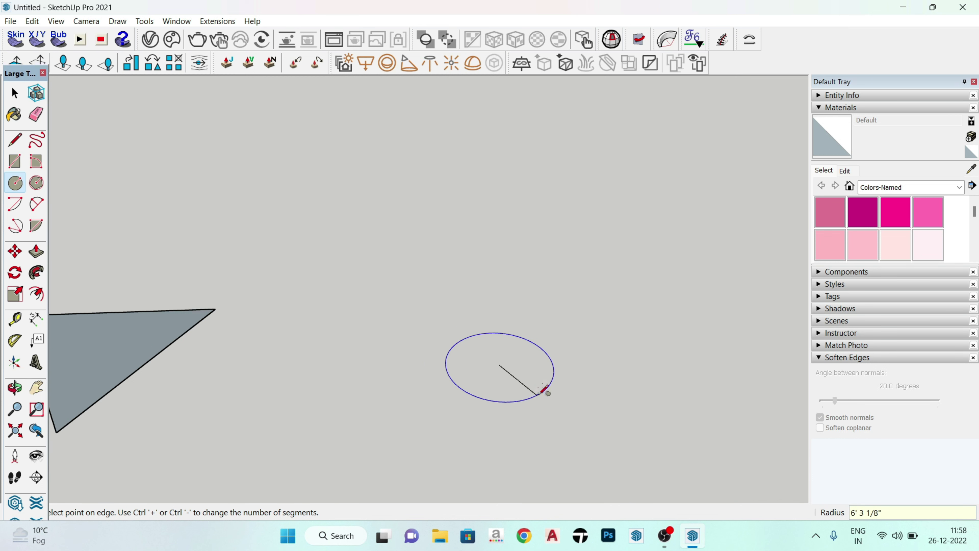
{"action": "left_click", "coordinate": [552, 403]}
{"action": "middle_click_drag", "start_coordinate": [507, 416], "coordinate": [476, 415]}
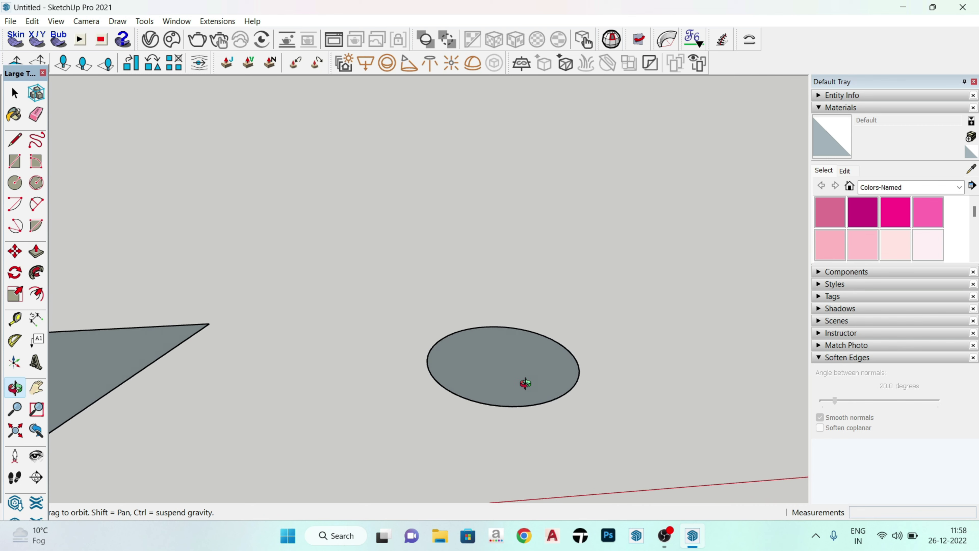
{"action": "scroll", "coordinate": [443, 403], "scroll_direction": "up", "scroll_amount": 2}
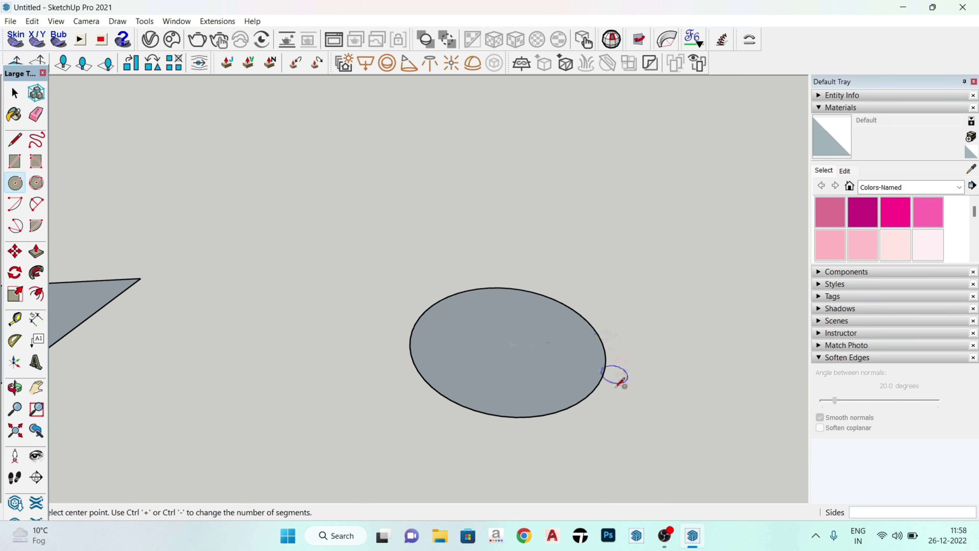
{"action": "scroll", "coordinate": [282, 362], "scroll_direction": "down", "scroll_amount": 1}
{"action": "scroll", "coordinate": [287, 369], "scroll_direction": "down", "scroll_amount": 2}
{"action": "scroll", "coordinate": [415, 370], "scroll_direction": "down", "scroll_amount": 2}
{"action": "scroll", "coordinate": [393, 303], "scroll_direction": "up", "scroll_amount": 2}
Step: Draw another circle with a 5-foot radius
{"action": "left_click", "coordinate": [393, 306]}
{"action": "type", "text": "5'"}
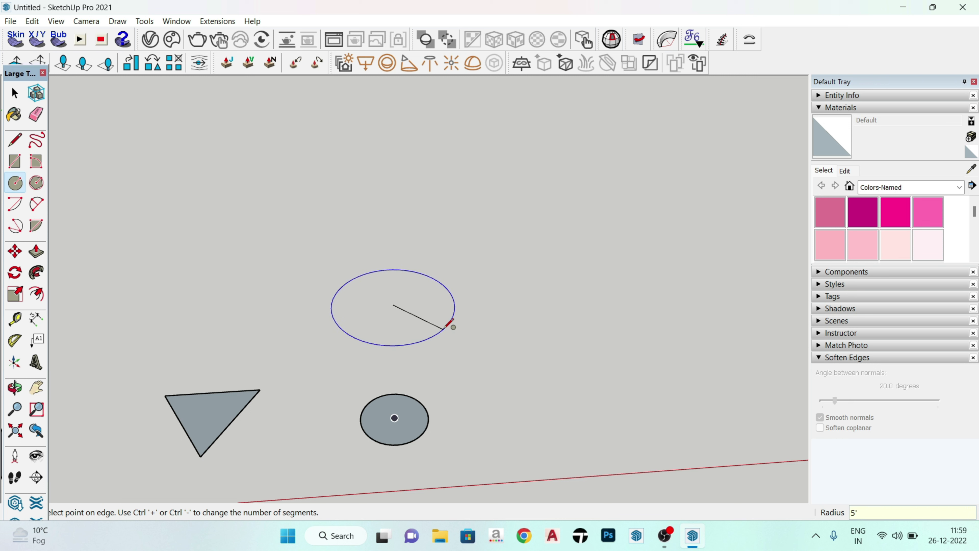
{"action": "key", "text": "Return"}
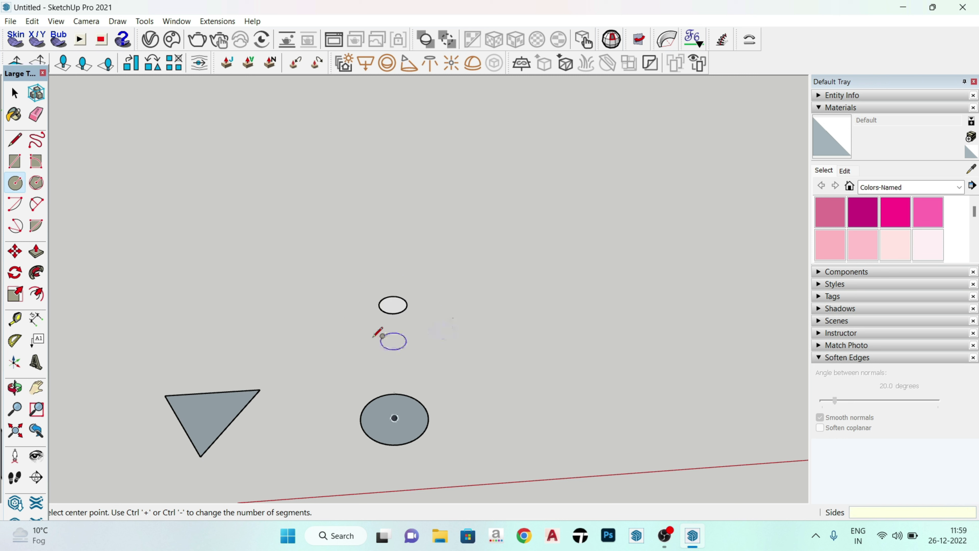
{"action": "scroll", "coordinate": [396, 286], "scroll_direction": "up", "scroll_amount": 2}
{"action": "scroll", "coordinate": [404, 320], "scroll_direction": "up", "scroll_amount": 2}
{"action": "scroll", "coordinate": [403, 335], "scroll_direction": "up", "scroll_amount": 2}
Step: Measure across the 5-foot circle with the Tape Measure, about 10 feet
{"action": "key", "text": "t"}
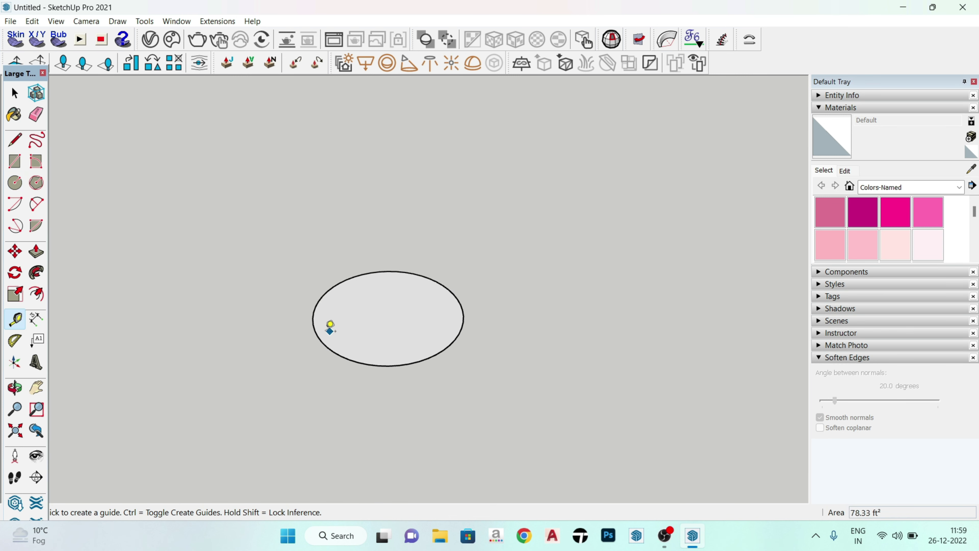
{"action": "left_click", "coordinate": [313, 317]}
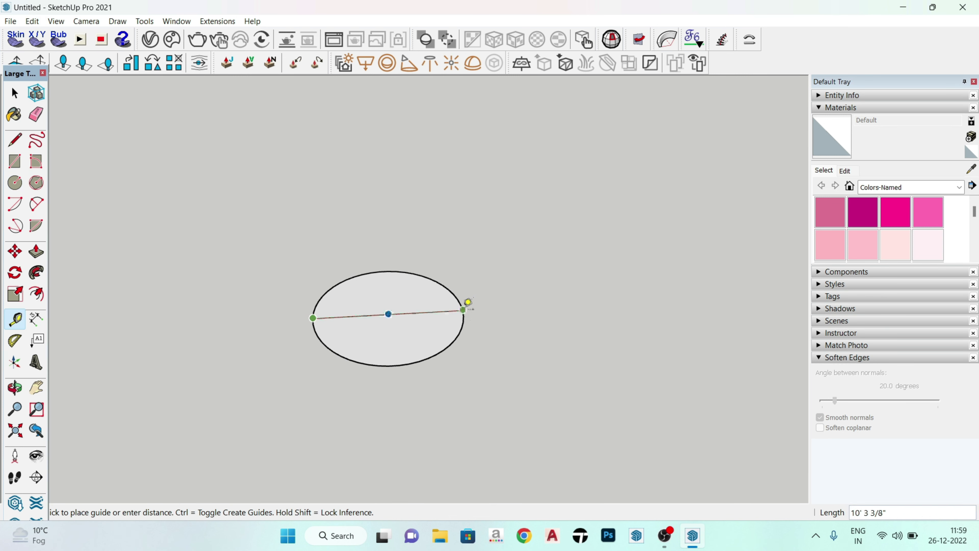
{"action": "left_click", "coordinate": [463, 309]}
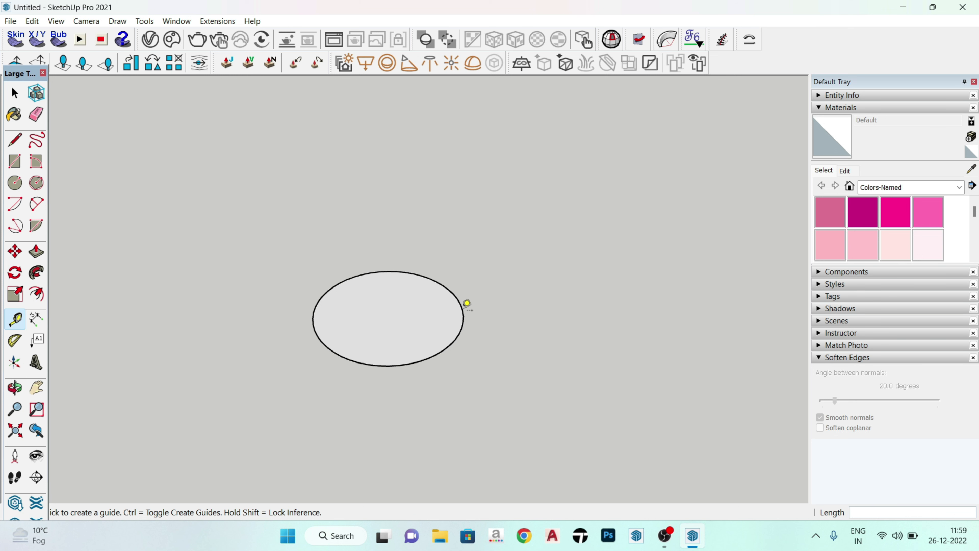
{"action": "scroll", "coordinate": [464, 308], "scroll_direction": "down", "scroll_amount": 2}
{"action": "key", "text": "space"}
{"action": "scroll", "coordinate": [459, 285], "scroll_direction": "down", "scroll_amount": 3}
{"action": "scroll", "coordinate": [463, 293], "scroll_direction": "down", "scroll_amount": 2}
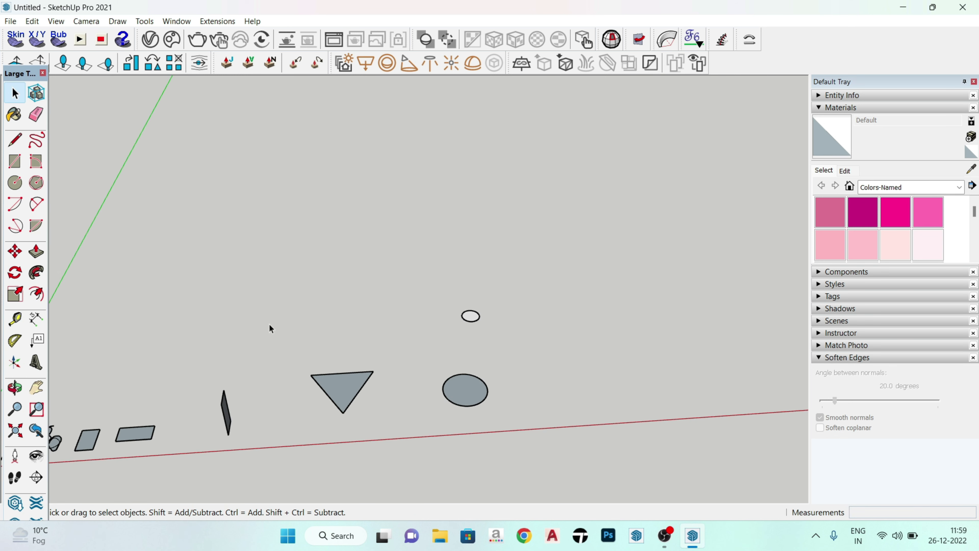
Step: Place a filled six-sided polygon with a 50' radius beside the triangle and circles
{"action": "left_click", "coordinate": [36, 182]}
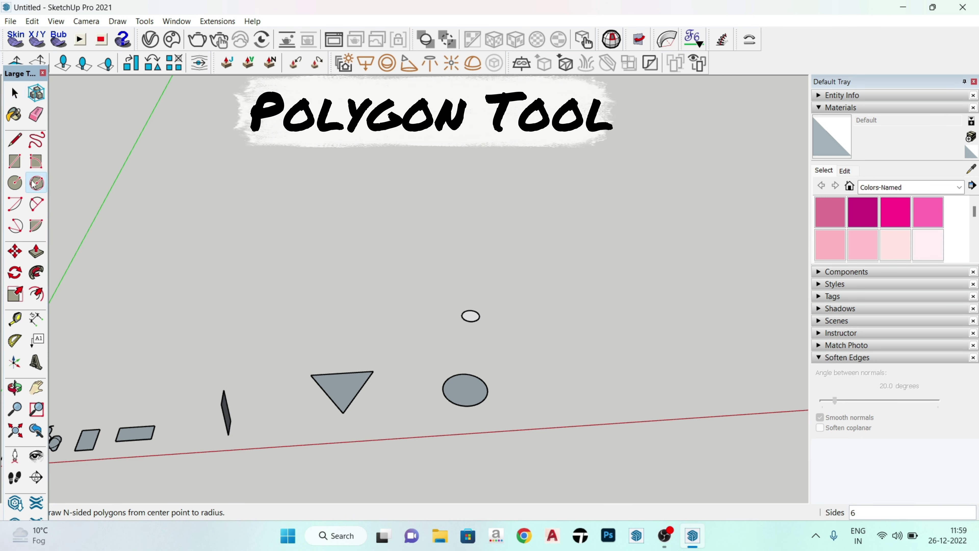
{"action": "scroll", "coordinate": [279, 365], "scroll_direction": "up", "scroll_amount": 1}
{"action": "scroll", "coordinate": [236, 277], "scroll_direction": "up", "scroll_amount": 2}
{"action": "scroll", "coordinate": [277, 295], "scroll_direction": "up", "scroll_amount": 1}
{"action": "scroll", "coordinate": [276, 296], "scroll_direction": "up", "scroll_amount": 1}
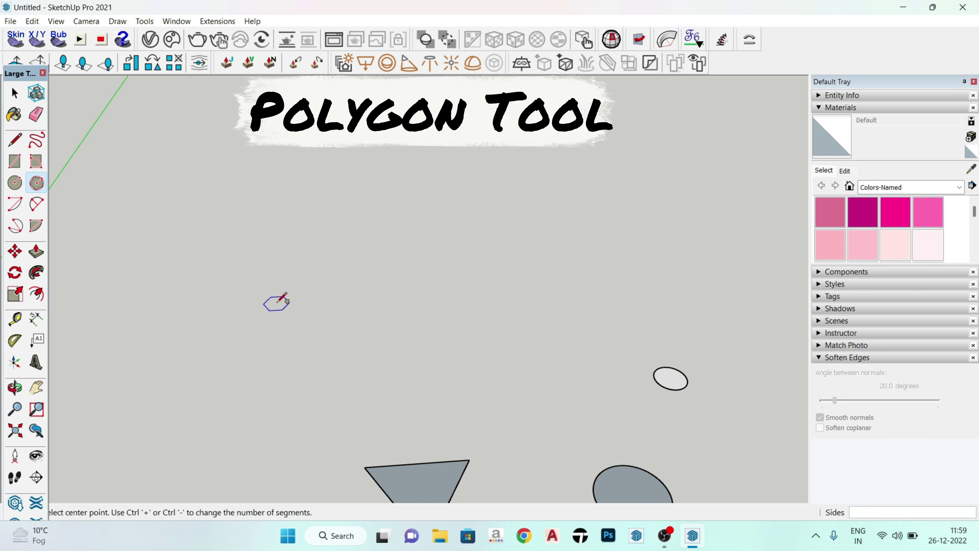
{"action": "left_click", "coordinate": [276, 304]}
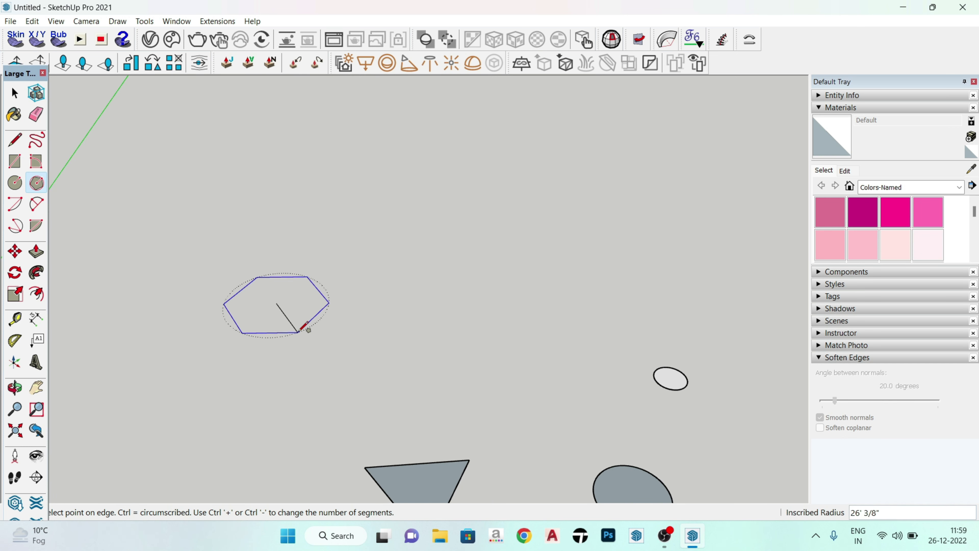
{"action": "type", "text": "50'"}
{"action": "key", "text": "Return"}
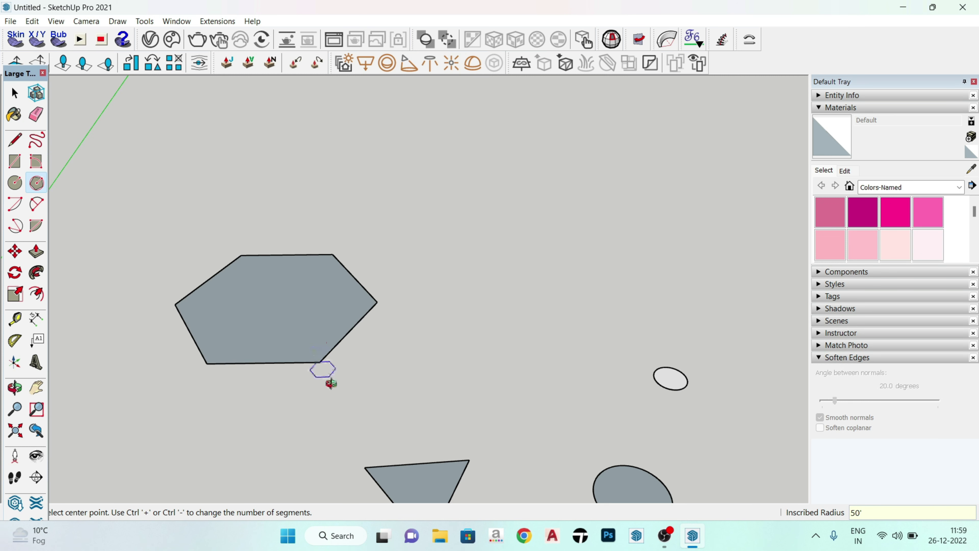
{"action": "scroll", "coordinate": [343, 401], "scroll_direction": "down", "scroll_amount": 1}
{"action": "key", "text": "space"}
{"action": "scroll", "coordinate": [349, 406], "scroll_direction": "down", "scroll_amount": 2}
{"action": "scroll", "coordinate": [293, 268], "scroll_direction": "down", "scroll_amount": 1}
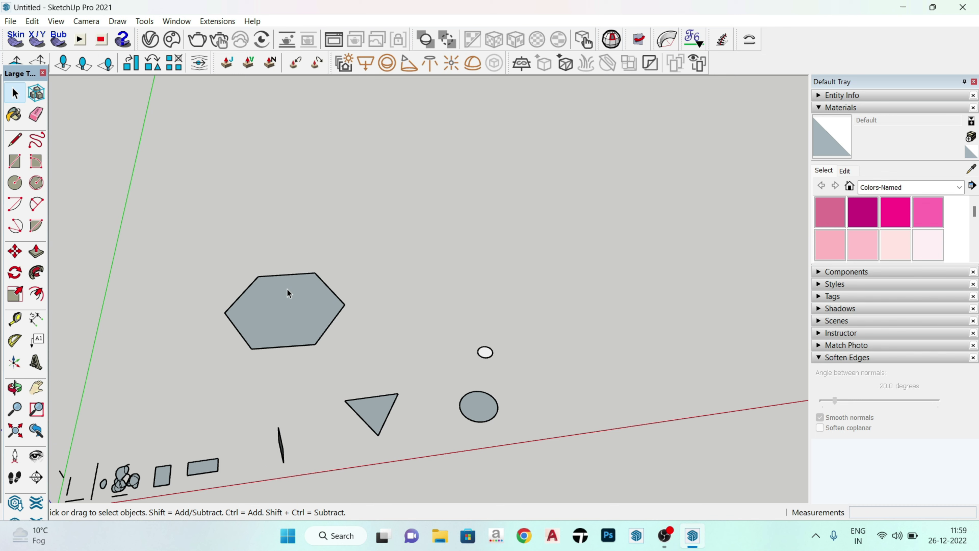
{"action": "scroll", "coordinate": [290, 293], "scroll_direction": "up", "scroll_amount": 1}
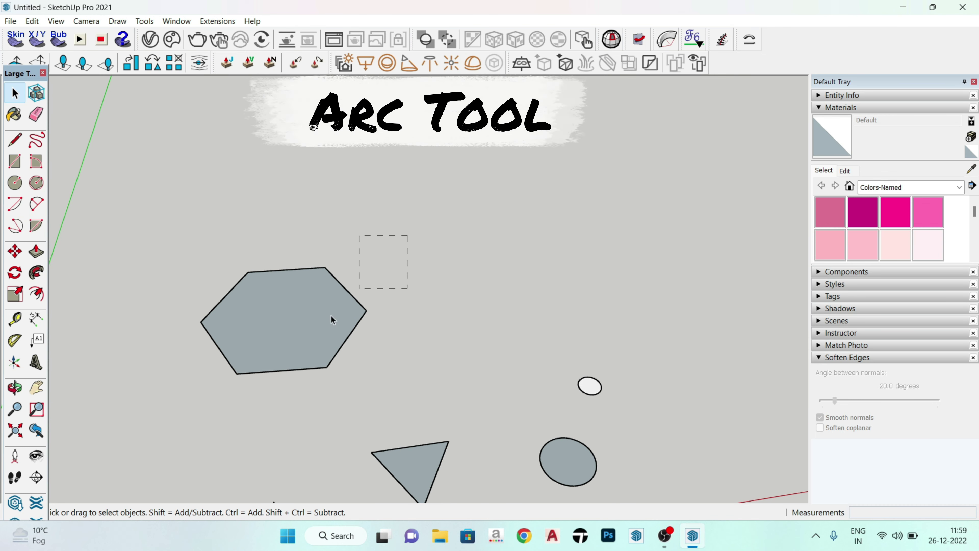
Step: Box-select and delete the hexagon and the other drawn shapes
{"action": "left_click_drag", "start_coordinate": [331, 315], "coordinate": [187, 425]}
{"action": "key", "text": "Delete"}
{"action": "scroll", "coordinate": [301, 332], "scroll_direction": "down", "scroll_amount": 2}
{"action": "scroll", "coordinate": [308, 308], "scroll_direction": "down", "scroll_amount": 1}
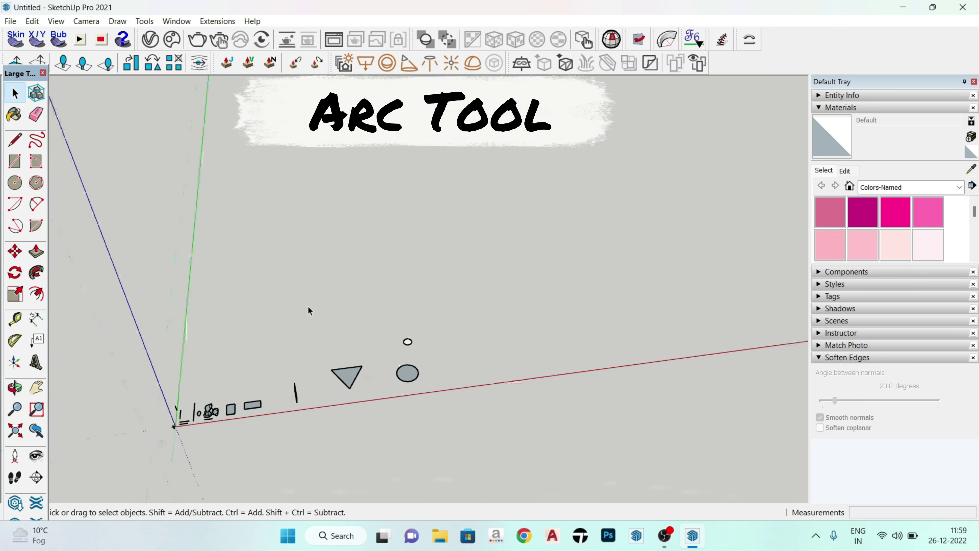
{"action": "left_click_drag", "start_coordinate": [230, 475], "coordinate": [177, 424]}
{"action": "key", "text": "Delete"}
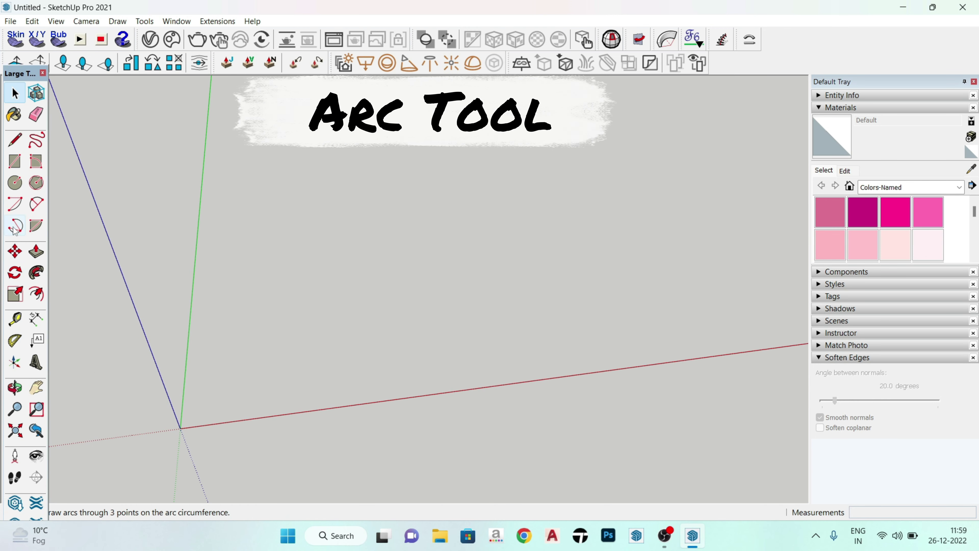
Step: Draw a 180° half-circle arc from a centre point and start point
{"action": "left_click", "coordinate": [16, 205]}
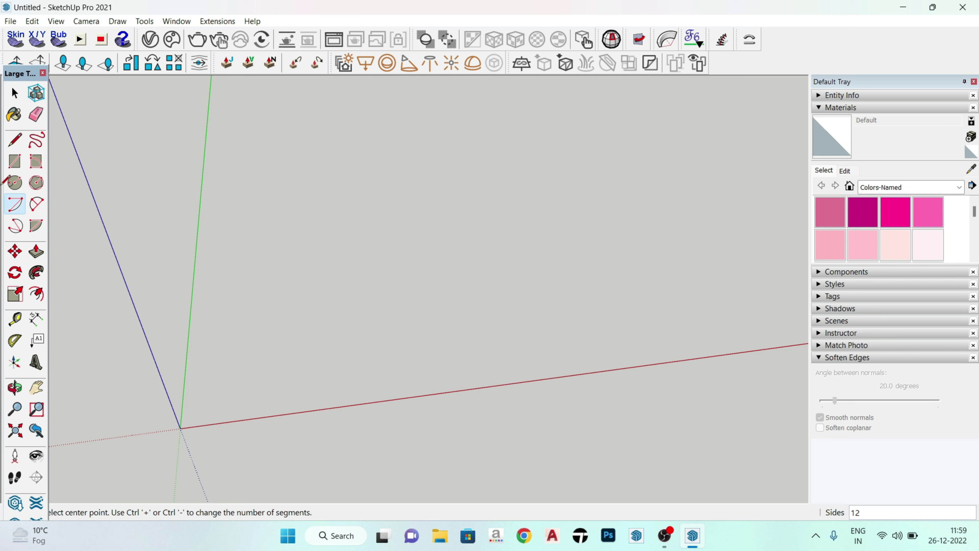
{"action": "scroll", "coordinate": [335, 313], "scroll_direction": "up", "scroll_amount": 3}
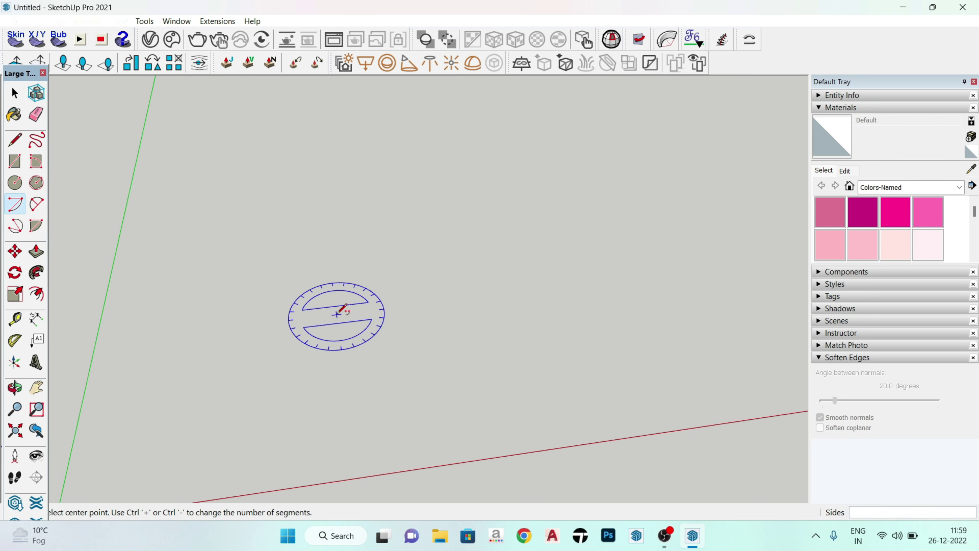
{"action": "left_click", "coordinate": [335, 313]}
{"action": "left_click", "coordinate": [451, 300]}
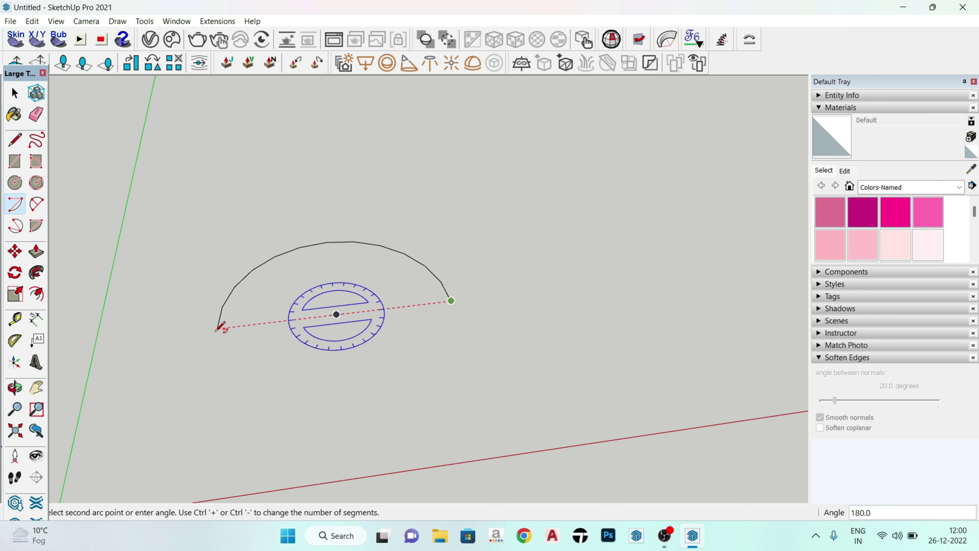
{"action": "left_click", "coordinate": [217, 328]}
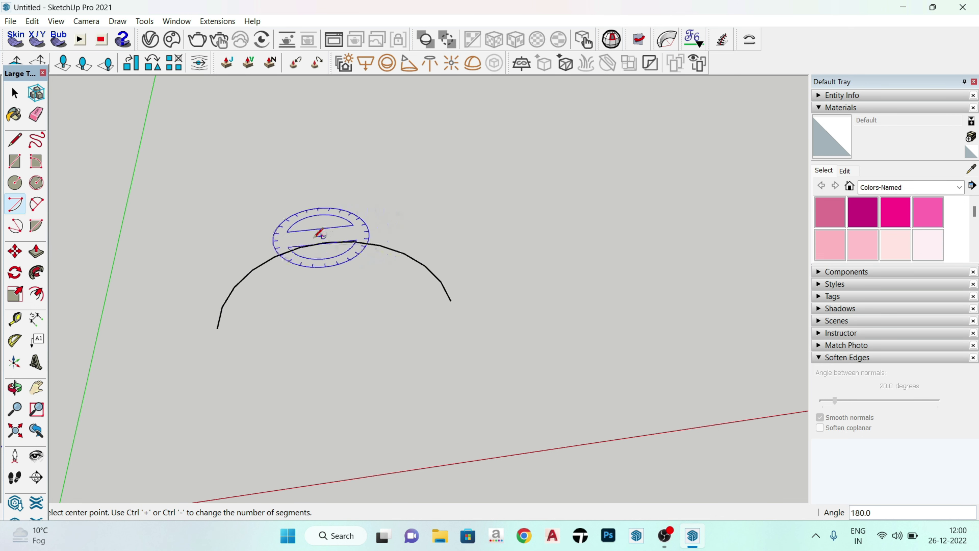
{"action": "key", "text": "space"}
Step: Delete the half-circle arc and draw a large filled circle
{"action": "left_click_drag", "start_coordinate": [71, 424], "coordinate": [74, 423]}
{"action": "key", "text": "Delete"}
{"action": "key", "text": "c"}
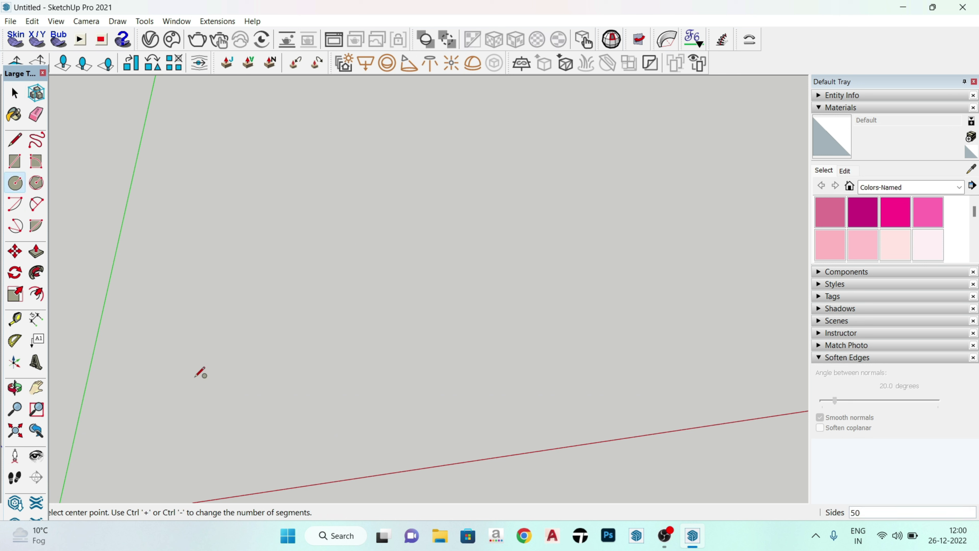
{"action": "left_click", "coordinate": [344, 269]}
{"action": "left_click", "coordinate": [391, 325]}
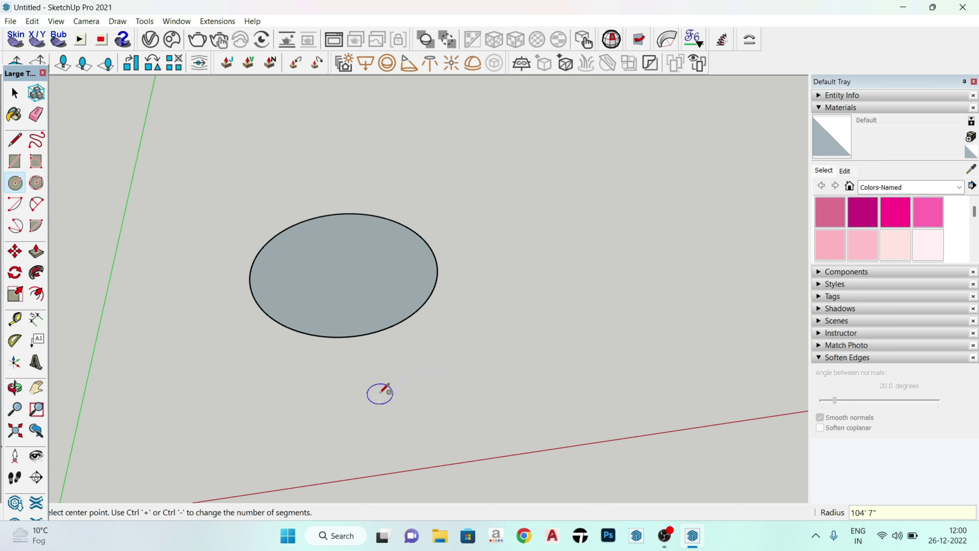
{"action": "key", "text": "space"}
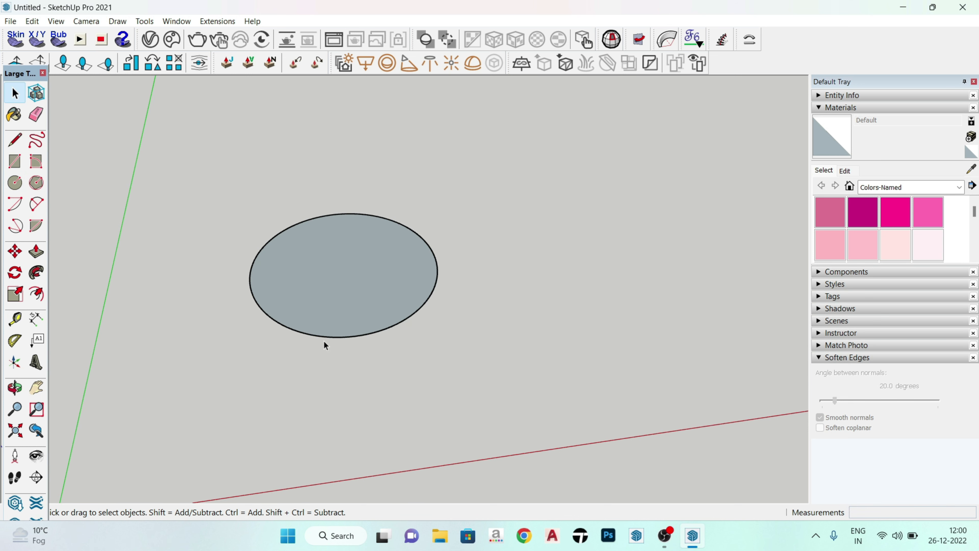
Step: Draw a filled rectangle beside the circle
{"action": "key", "text": "r"}
{"action": "scroll", "coordinate": [256, 329], "scroll_direction": "down", "scroll_amount": 2}
{"action": "scroll", "coordinate": [430, 251], "scroll_direction": "up", "scroll_amount": 2}
{"action": "left_click", "coordinate": [388, 271]}
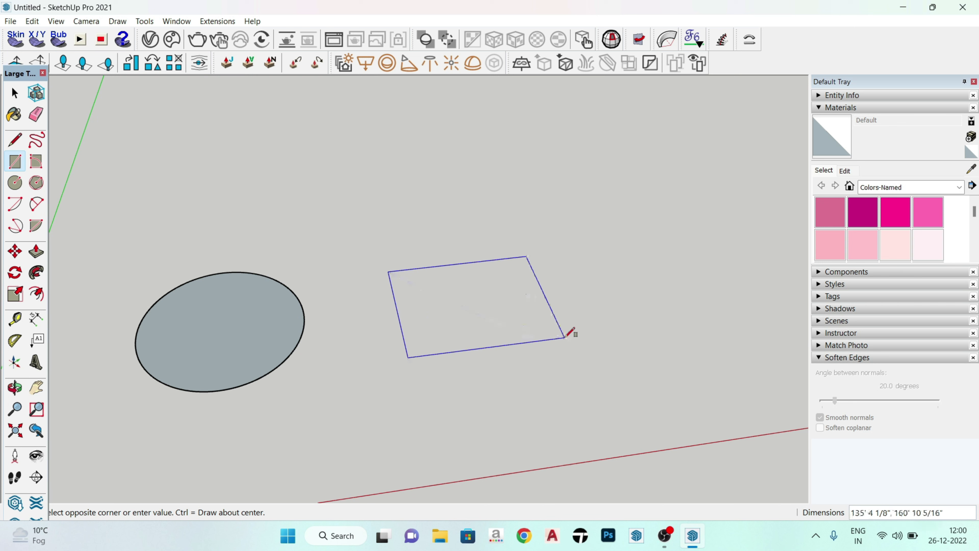
{"action": "left_click", "coordinate": [639, 328]}
{"action": "key", "text": "space"}
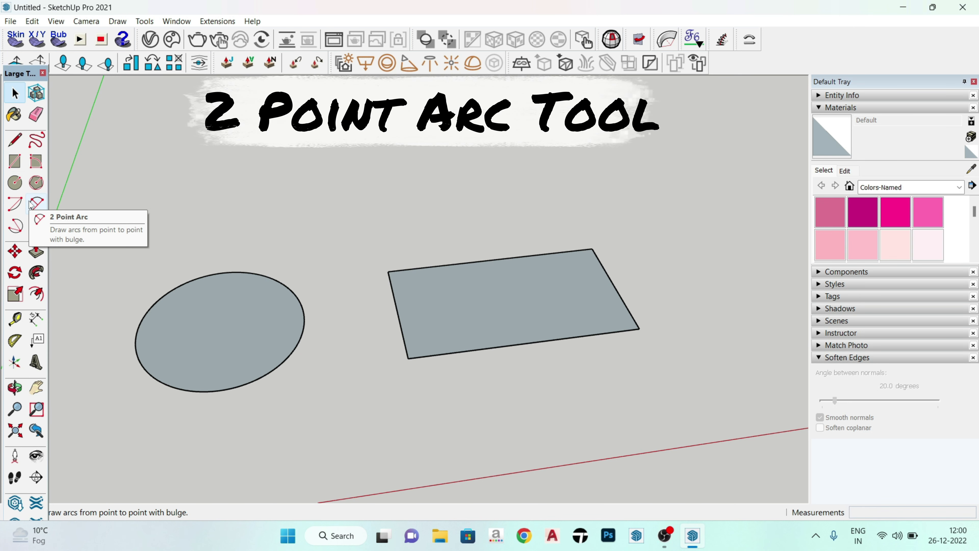
{"action": "left_click", "coordinate": [32, 204]}
{"action": "scroll", "coordinate": [570, 240], "scroll_direction": "up", "scroll_amount": 2}
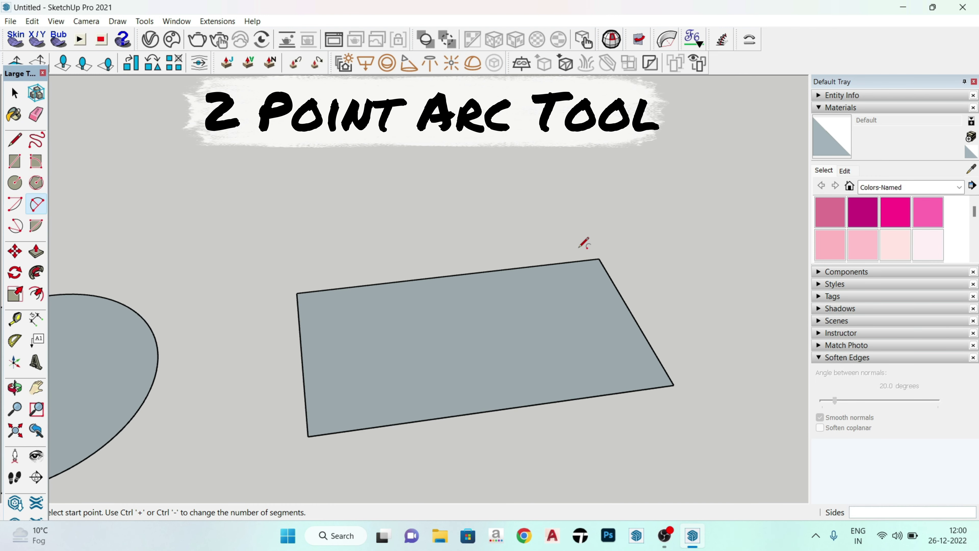
{"action": "scroll", "coordinate": [498, 268], "scroll_direction": "up", "scroll_amount": 2}
{"action": "left_click", "coordinate": [496, 267]}
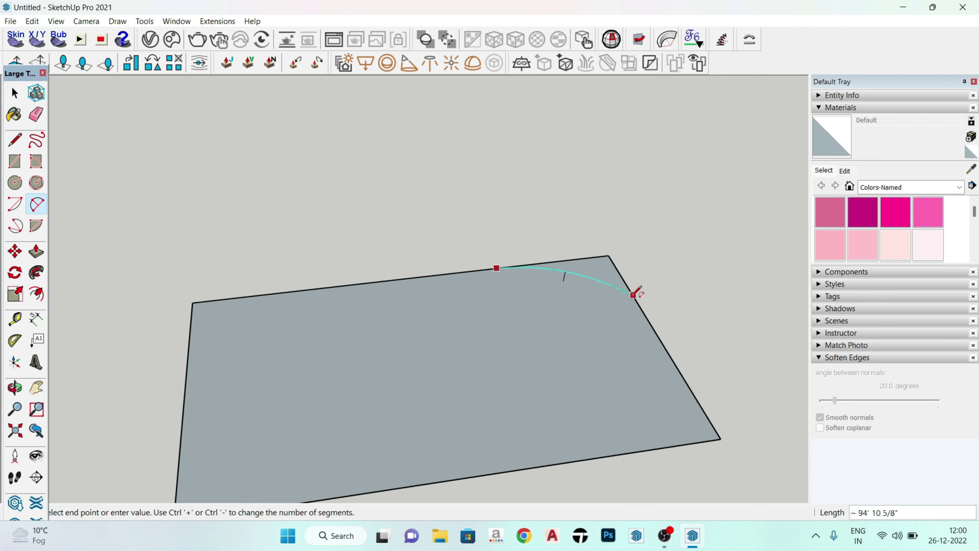
{"action": "left_click", "coordinate": [648, 320]}
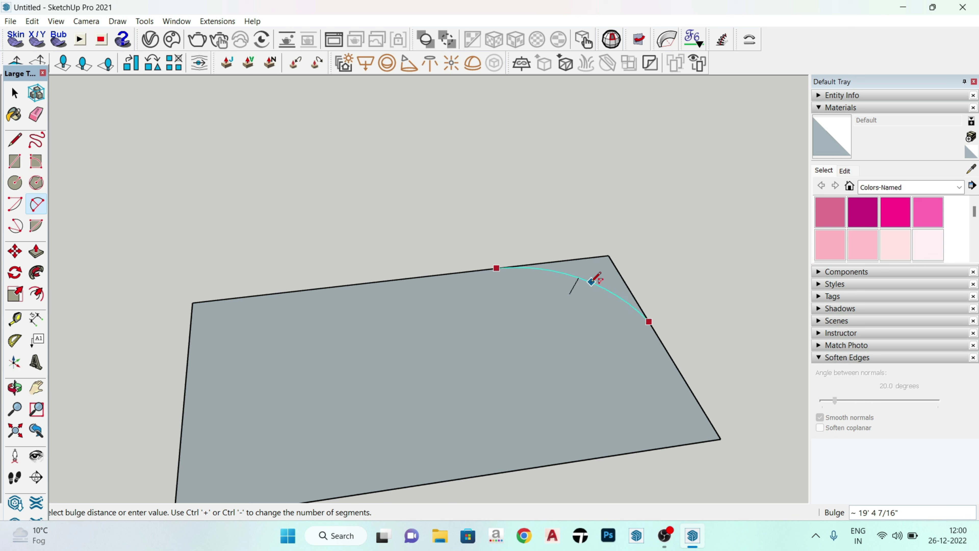
{"action": "left_click", "coordinate": [589, 283]}
{"action": "middle_click_drag", "start_coordinate": [603, 302], "coordinate": [557, 343]}
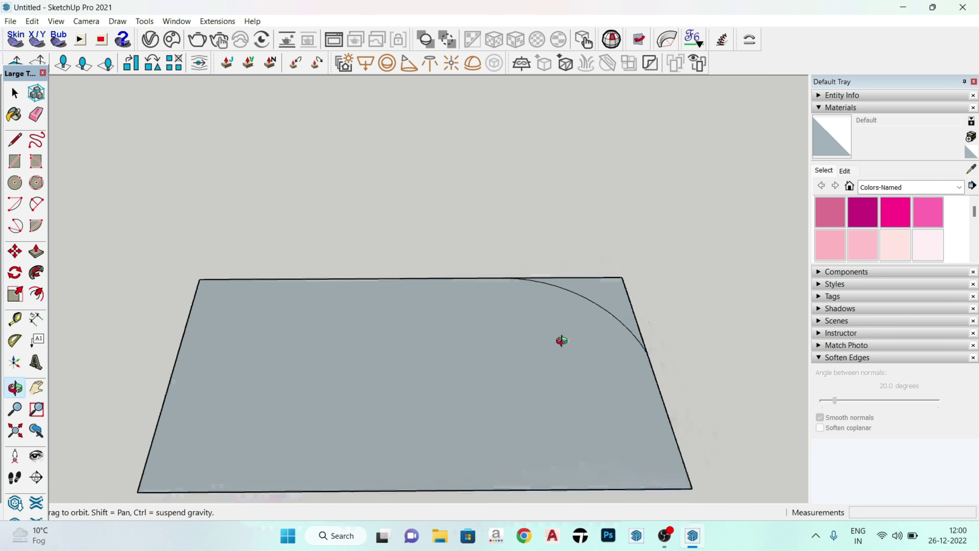
{"action": "key", "text": "space"}
{"action": "left_click", "coordinate": [610, 299]}
{"action": "left_click", "coordinate": [517, 357]}
{"action": "scroll", "coordinate": [565, 222], "scroll_direction": "down", "scroll_amount": 2}
{"action": "scroll", "coordinate": [565, 222], "scroll_direction": "down", "scroll_amount": 2}
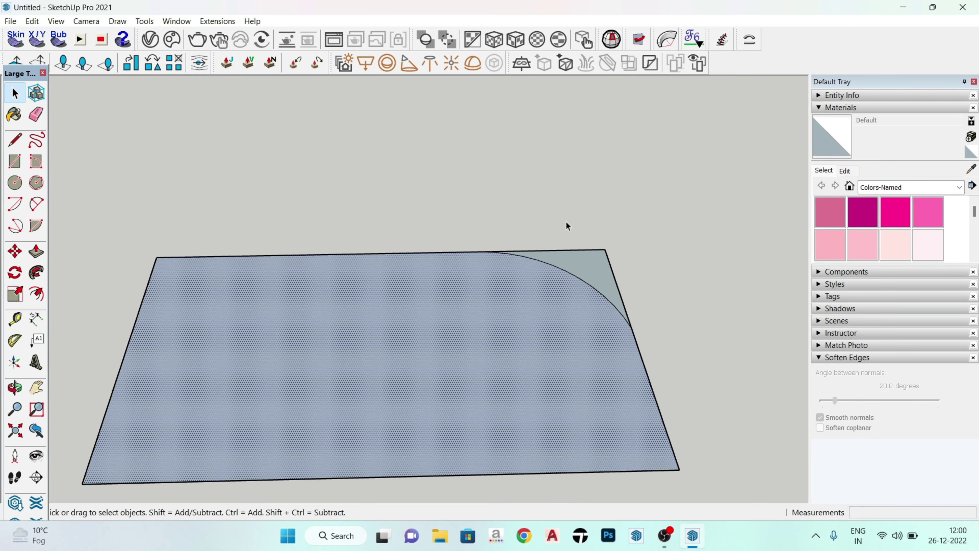
{"action": "left_click", "coordinate": [566, 223]}
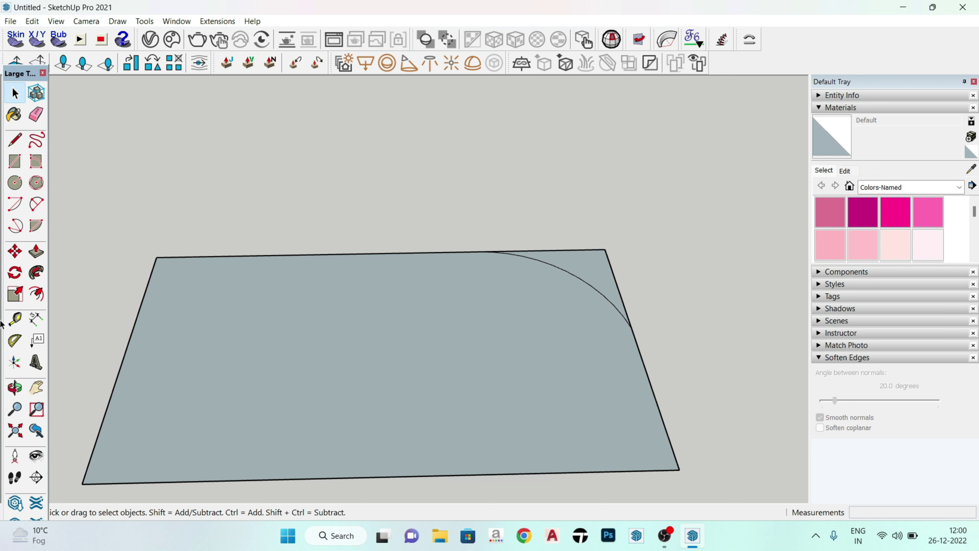
{"action": "left_click", "coordinate": [15, 294]}
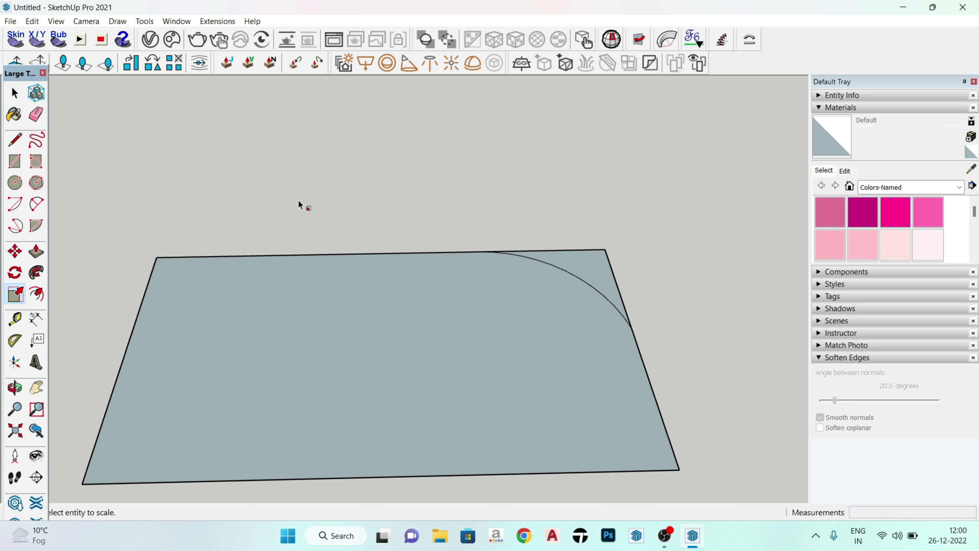
{"action": "key", "text": "space"}
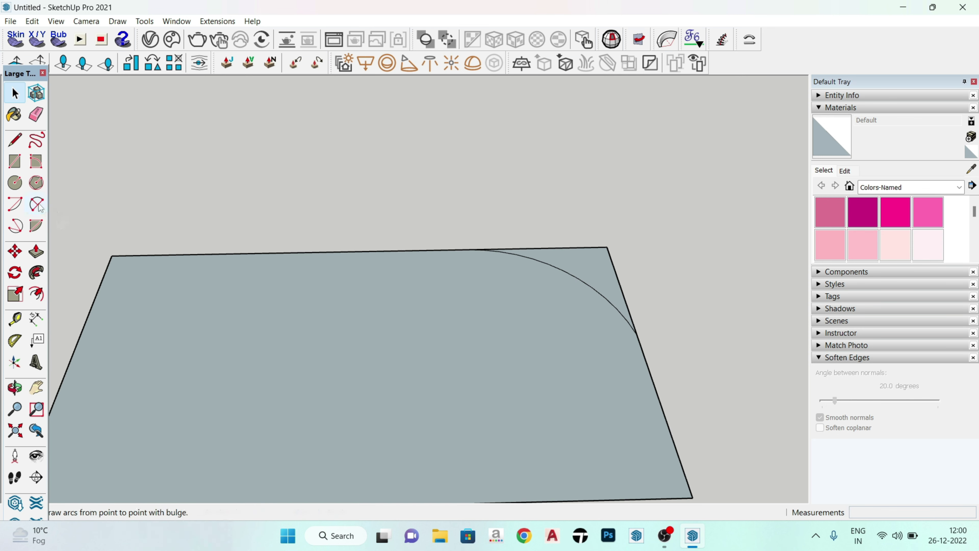
{"action": "scroll", "coordinate": [227, 206], "scroll_direction": "down", "scroll_amount": 1}
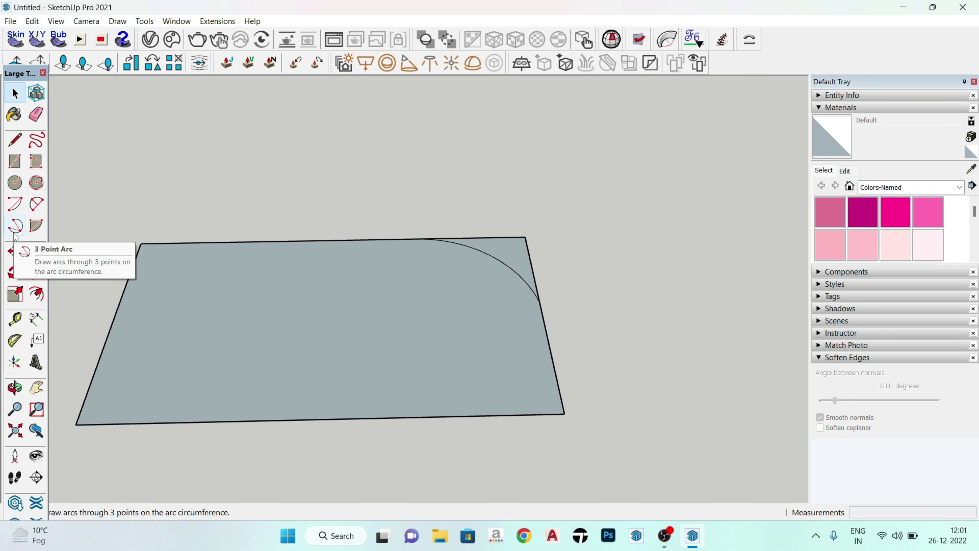
Step: Trace a 3-point arc from the ellipse's left edge via its right edge back to the start
{"action": "scroll", "coordinate": [530, 240], "scroll_direction": "down", "scroll_amount": 3}
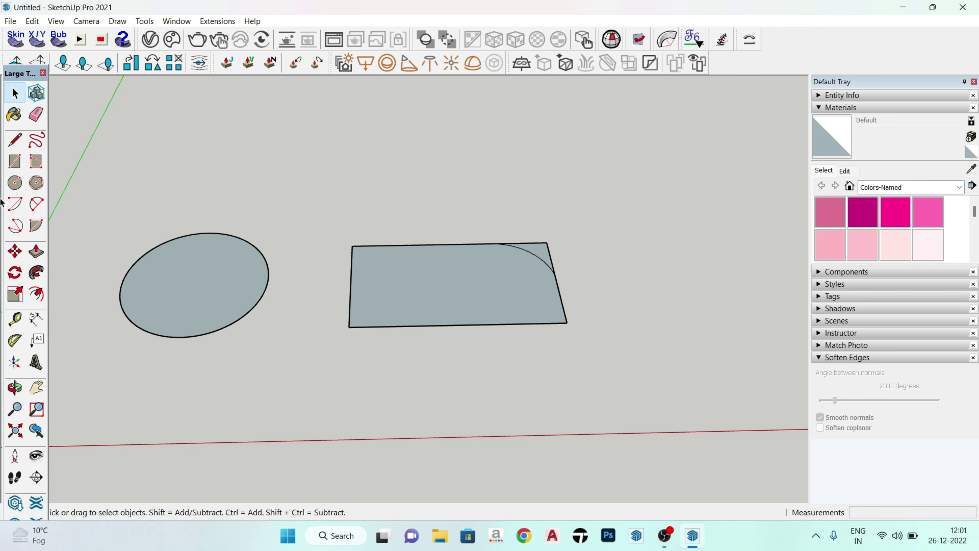
{"action": "left_click", "coordinate": [15, 225]}
{"action": "scroll", "coordinate": [137, 258], "scroll_direction": "up", "scroll_amount": 2}
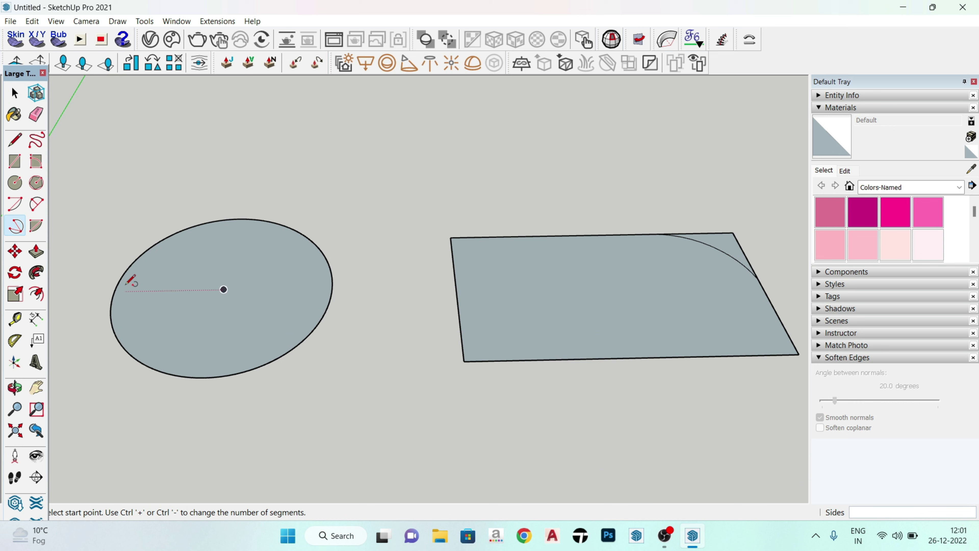
{"action": "left_click", "coordinate": [111, 306]}
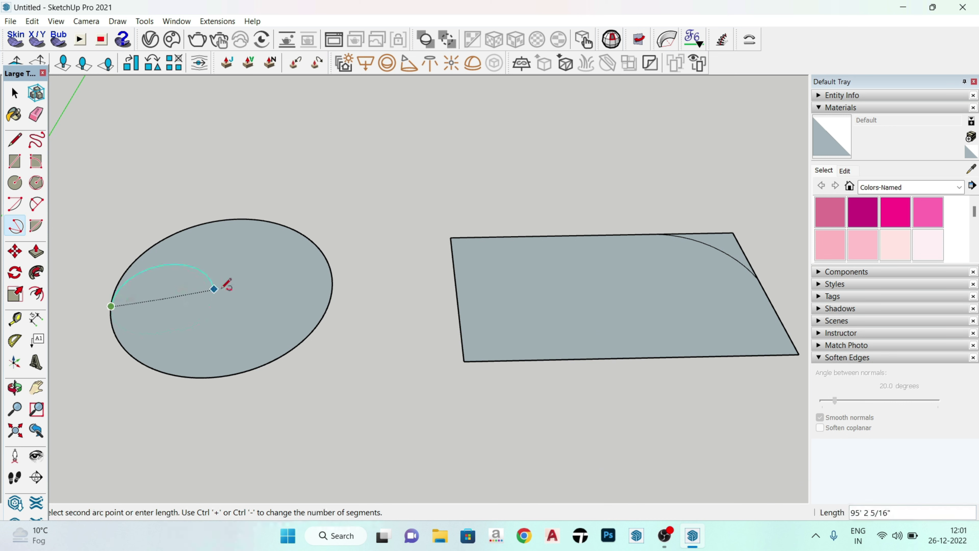
{"action": "left_click", "coordinate": [332, 277]}
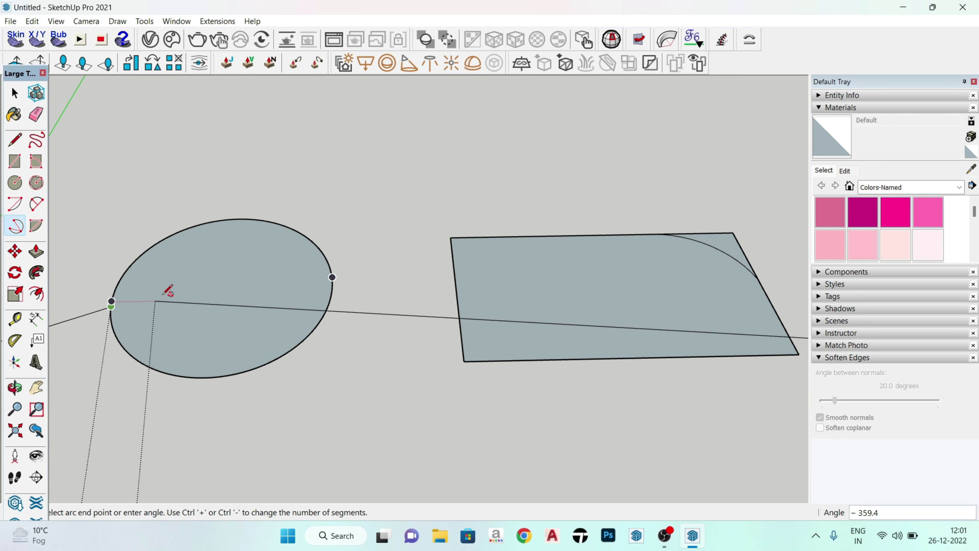
{"action": "left_click", "coordinate": [115, 299]}
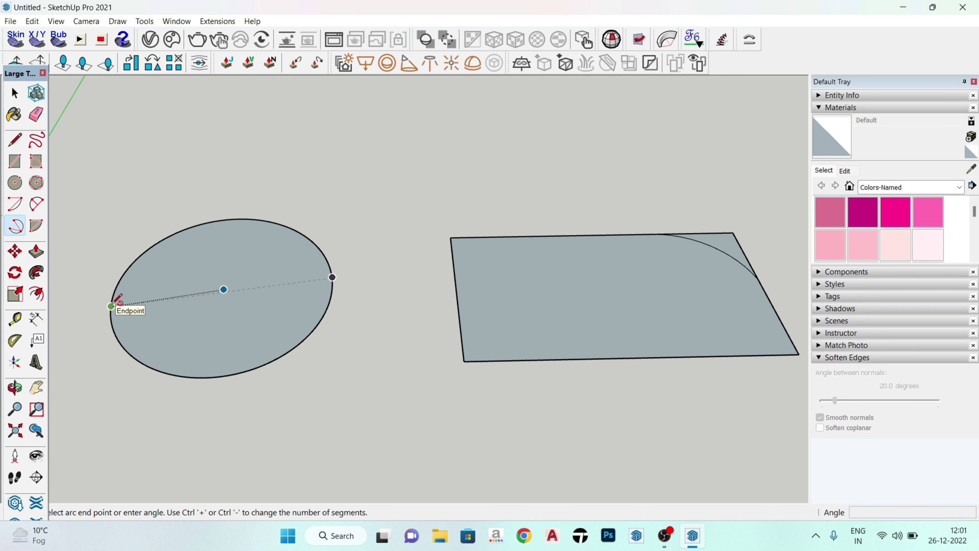
{"action": "left_click", "coordinate": [116, 301]}
{"action": "scroll", "coordinate": [208, 240], "scroll_direction": "down", "scroll_amount": 2}
{"action": "scroll", "coordinate": [215, 258], "scroll_direction": "down", "scroll_amount": 1}
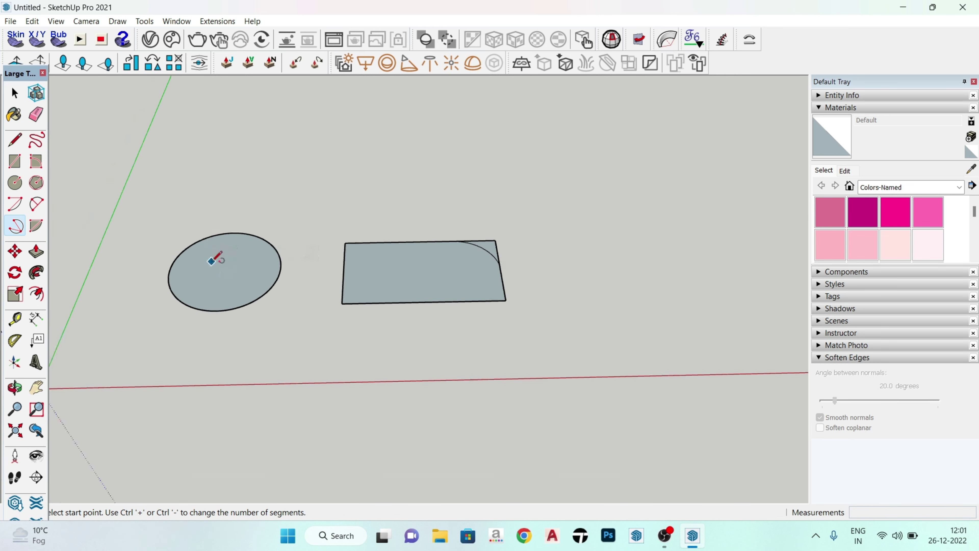
{"action": "scroll", "coordinate": [161, 256], "scroll_direction": "down", "scroll_amount": 1}
Step: Draw a new filled circle to the right of the ellipse
{"action": "key", "text": "space"}
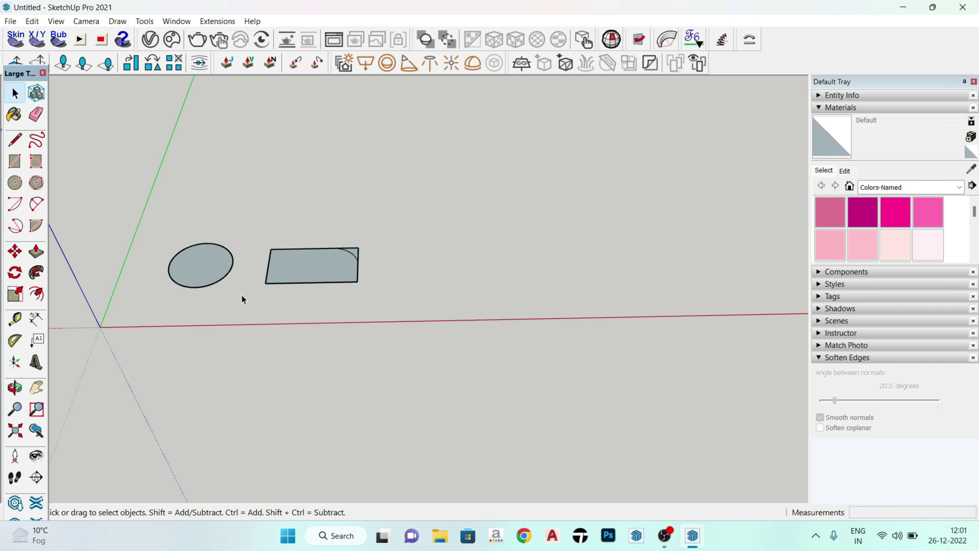
{"action": "scroll", "coordinate": [242, 295], "scroll_direction": "down", "scroll_amount": 2}
{"action": "key", "text": "c"}
{"action": "scroll", "coordinate": [422, 273], "scroll_direction": "up", "scroll_amount": 2}
{"action": "scroll", "coordinate": [418, 278], "scroll_direction": "up", "scroll_amount": 2}
{"action": "left_click", "coordinate": [417, 278]}
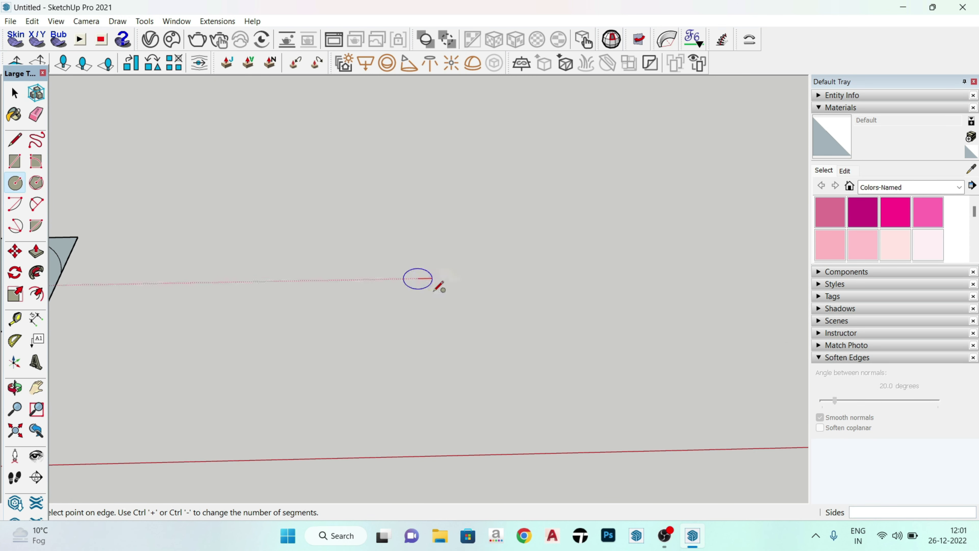
{"action": "left_click", "coordinate": [476, 327]}
{"action": "key", "text": "space"}
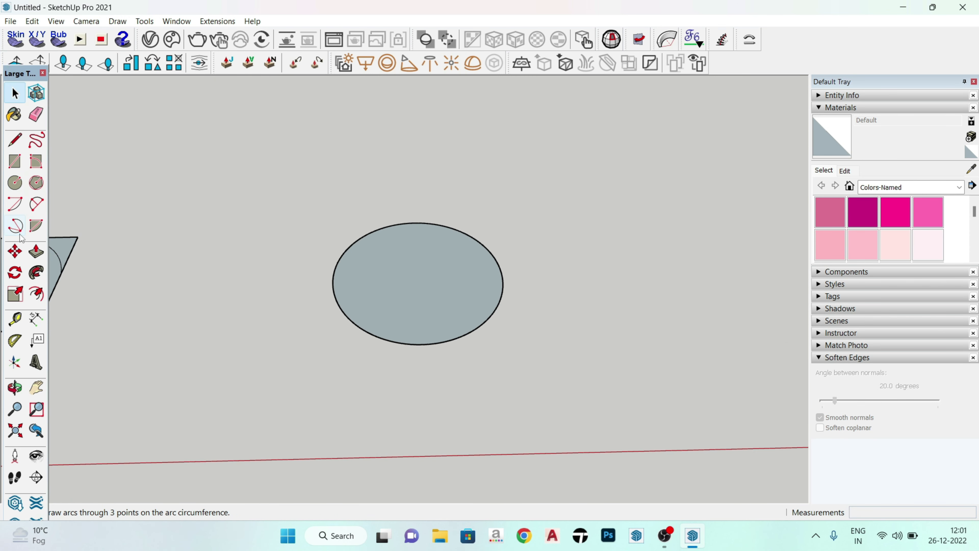
Step: Draw a 3-point arc from the circle's centre through its edge to its top, then inspect
{"action": "left_click", "coordinate": [15, 225]}
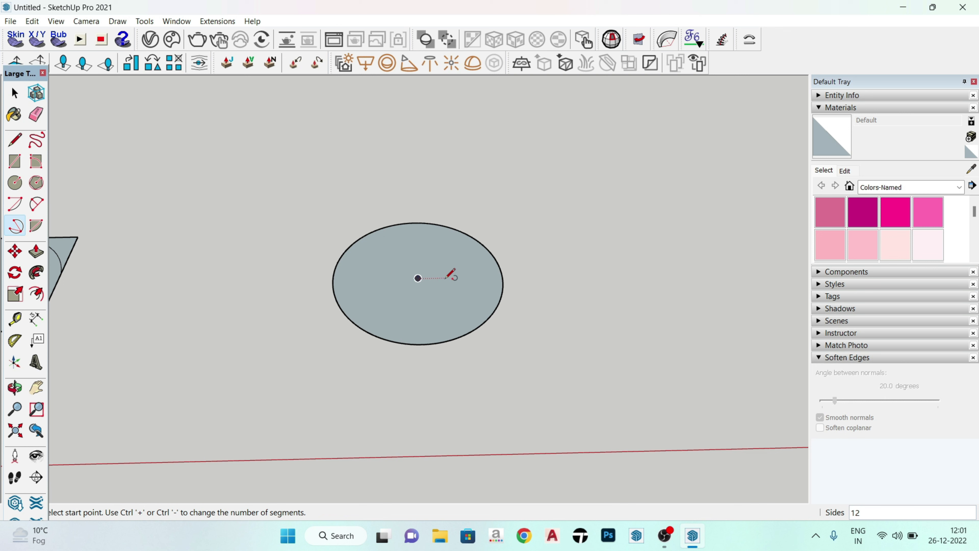
{"action": "left_click", "coordinate": [418, 278]}
{"action": "left_click", "coordinate": [503, 279]}
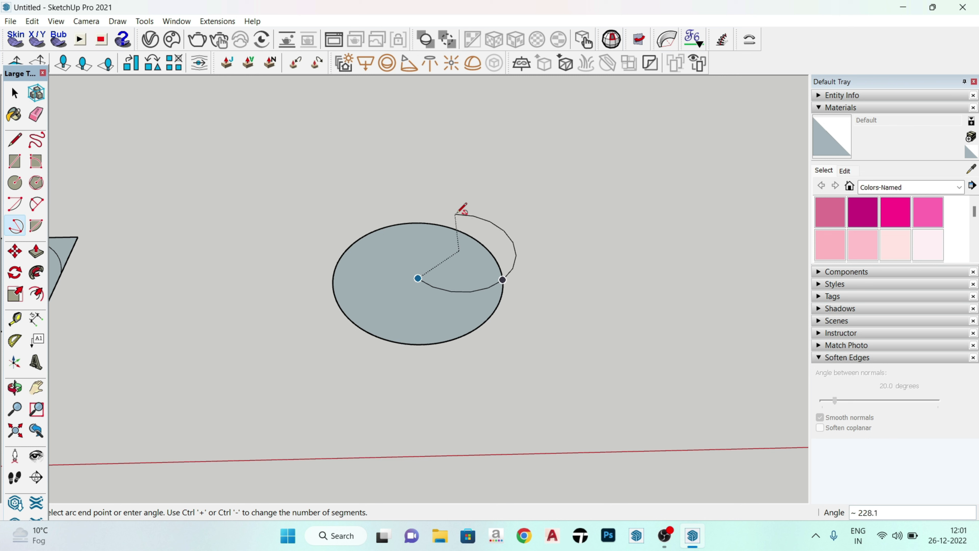
{"action": "left_click", "coordinate": [409, 222]}
{"action": "middle_click_drag", "start_coordinate": [505, 278], "coordinate": [552, 271]}
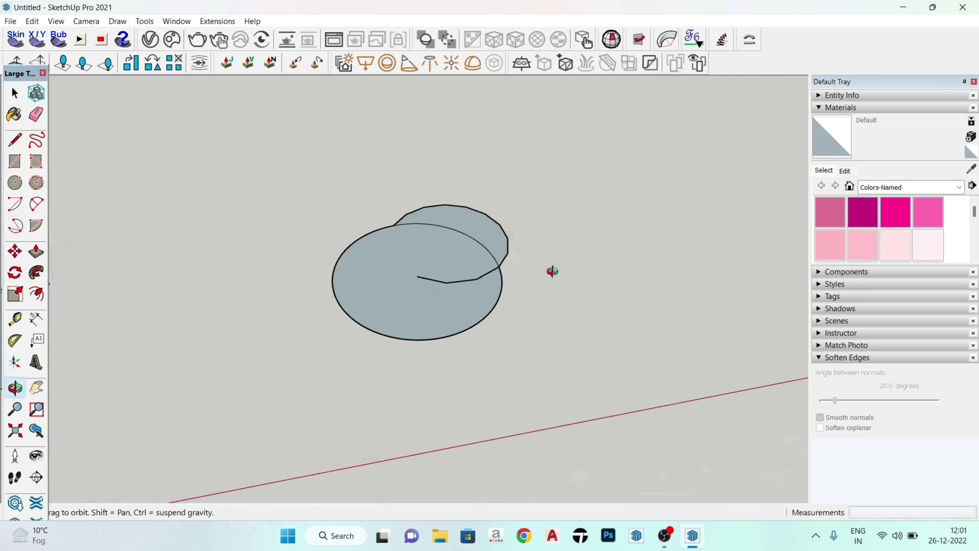
{"action": "key", "text": "space"}
{"action": "scroll", "coordinate": [492, 270], "scroll_direction": "up", "scroll_amount": 2}
{"action": "scroll", "coordinate": [441, 259], "scroll_direction": "down", "scroll_amount": 3}
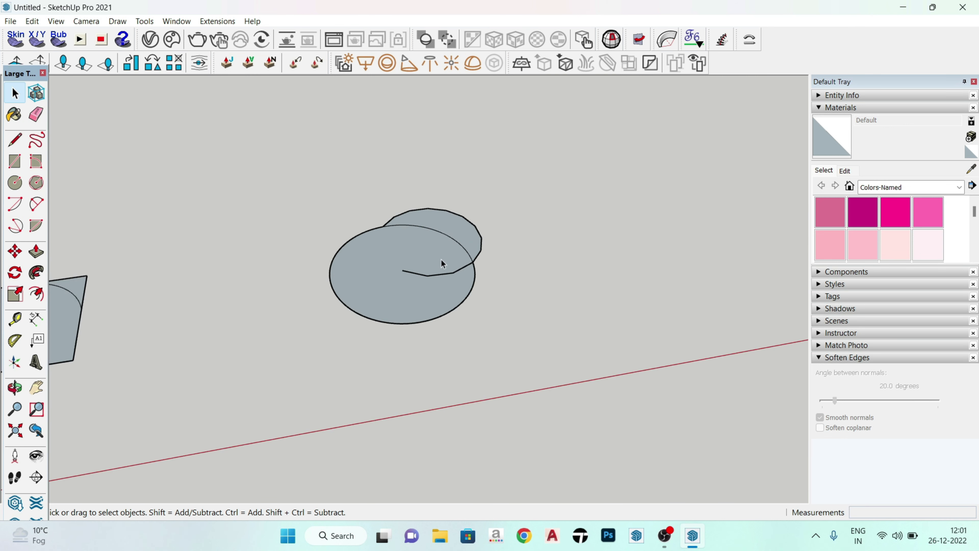
{"action": "scroll", "coordinate": [462, 266], "scroll_direction": "down", "scroll_amount": 1}
{"action": "scroll", "coordinate": [462, 266], "scroll_direction": "down", "scroll_amount": 1}
{"action": "scroll", "coordinate": [491, 290], "scroll_direction": "down", "scroll_amount": 2}
{"action": "middle_click_drag", "start_coordinate": [492, 290], "coordinate": [487, 301]}
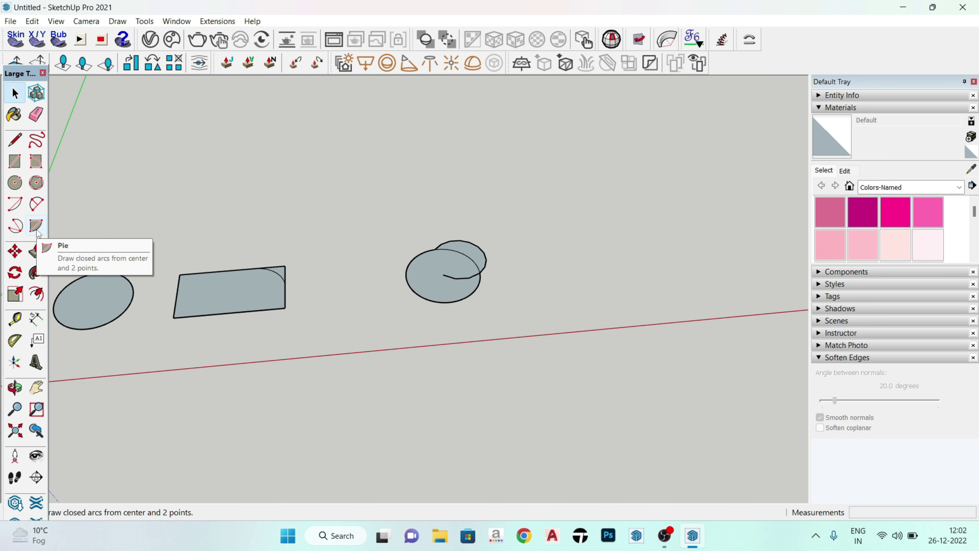
Step: Cut a quarter pie slice into the left ellipse from its centre, right edge and top
{"action": "left_click", "coordinate": [37, 226]}
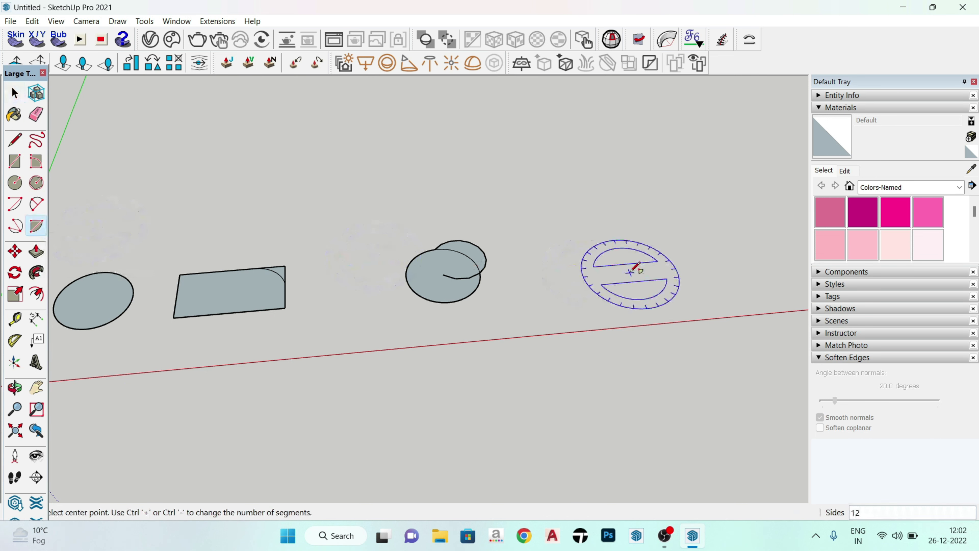
{"action": "scroll", "coordinate": [617, 274], "scroll_direction": "down", "scroll_amount": 3}
{"action": "scroll", "coordinate": [270, 297], "scroll_direction": "up", "scroll_amount": 3}
{"action": "scroll", "coordinate": [275, 289], "scroll_direction": "up", "scroll_amount": 3}
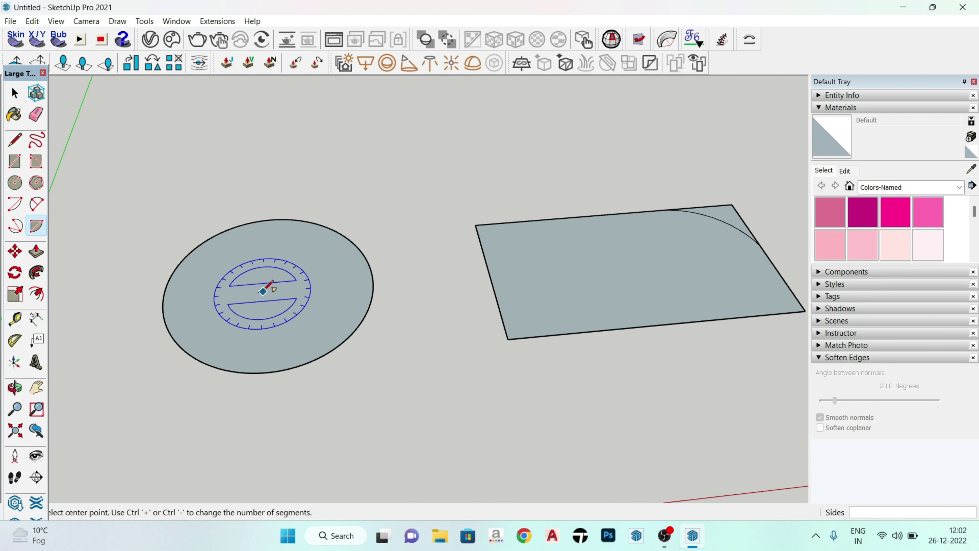
{"action": "left_click", "coordinate": [260, 291]}
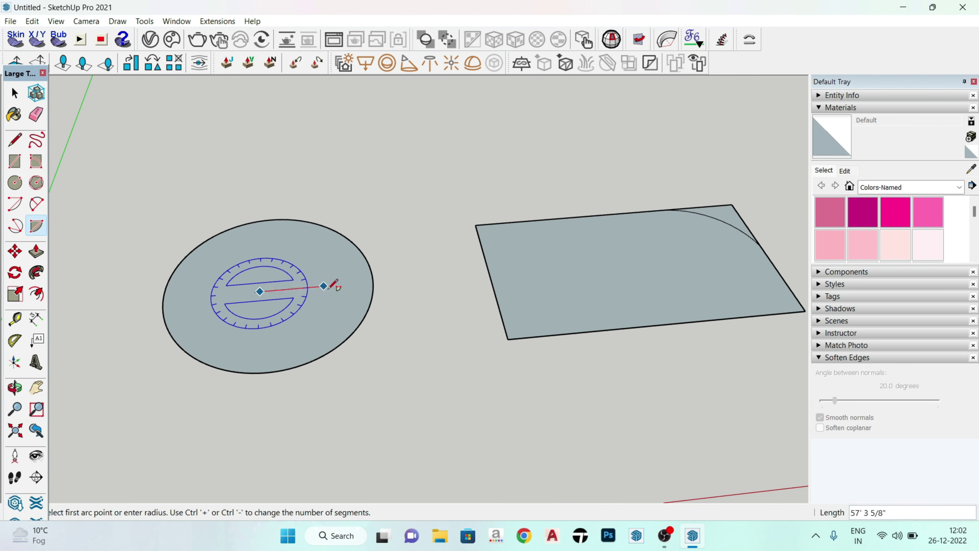
{"action": "left_click", "coordinate": [373, 284]}
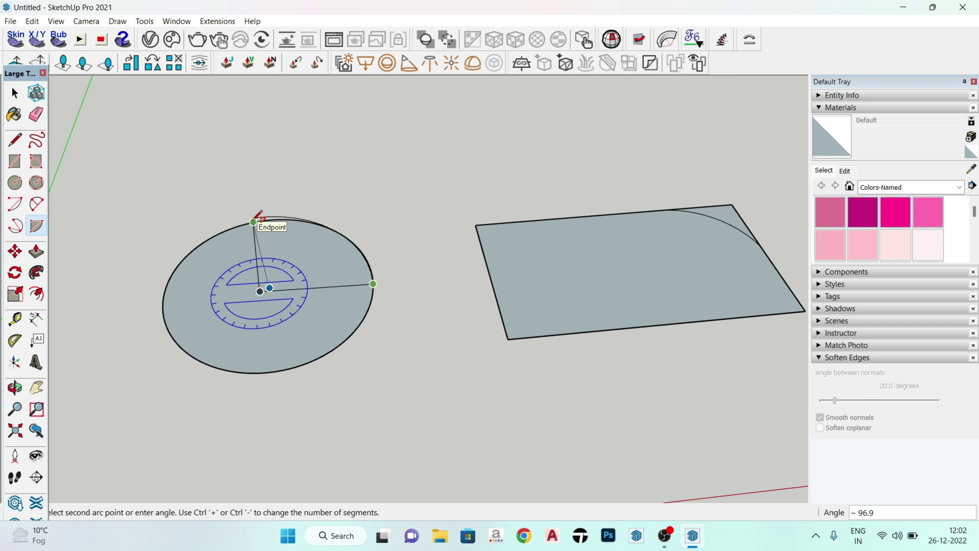
{"action": "left_click", "coordinate": [261, 217]}
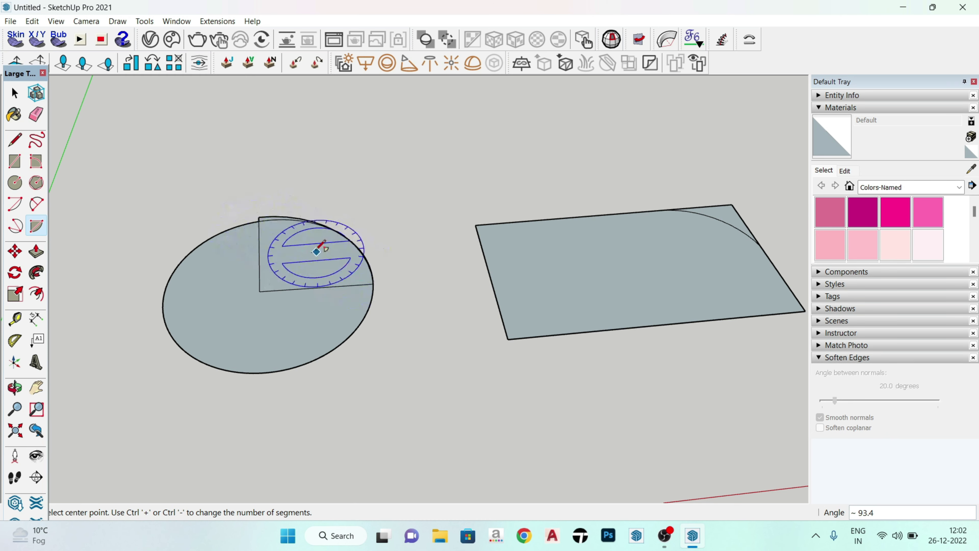
{"action": "scroll", "coordinate": [271, 213], "scroll_direction": "up", "scroll_amount": 3}
{"action": "scroll", "coordinate": [272, 213], "scroll_direction": "up", "scroll_amount": 3}
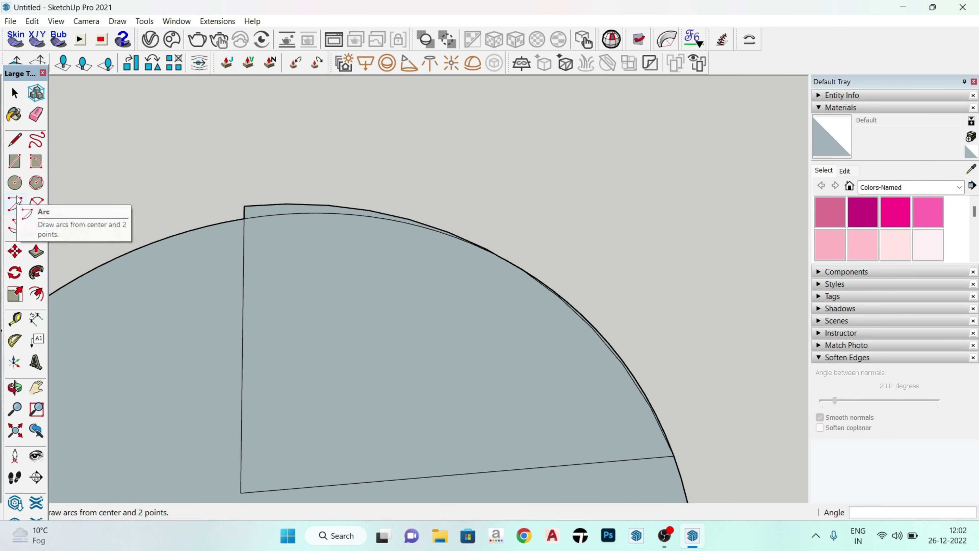
{"action": "scroll", "coordinate": [251, 219], "scroll_direction": "down", "scroll_amount": 3}
{"action": "scroll", "coordinate": [258, 228], "scroll_direction": "down", "scroll_amount": 2}
{"action": "scroll", "coordinate": [274, 258], "scroll_direction": "down", "scroll_amount": 2}
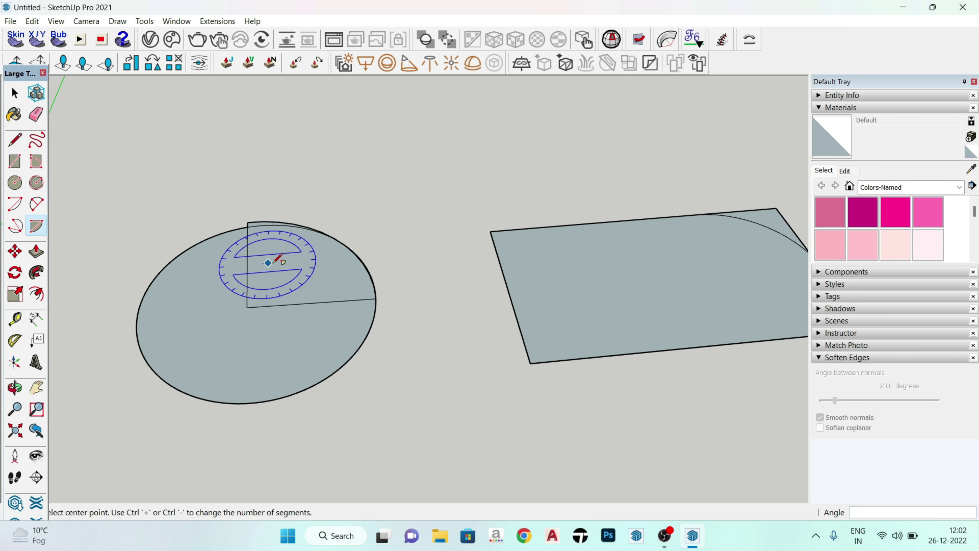
{"action": "scroll", "coordinate": [273, 258], "scroll_direction": "down", "scroll_amount": 1}
Step: Draw a separate 90° arc above the ellipse
{"action": "left_click", "coordinate": [14, 204]}
{"action": "scroll", "coordinate": [196, 173], "scroll_direction": "up", "scroll_amount": 2}
{"action": "left_click", "coordinate": [222, 199]}
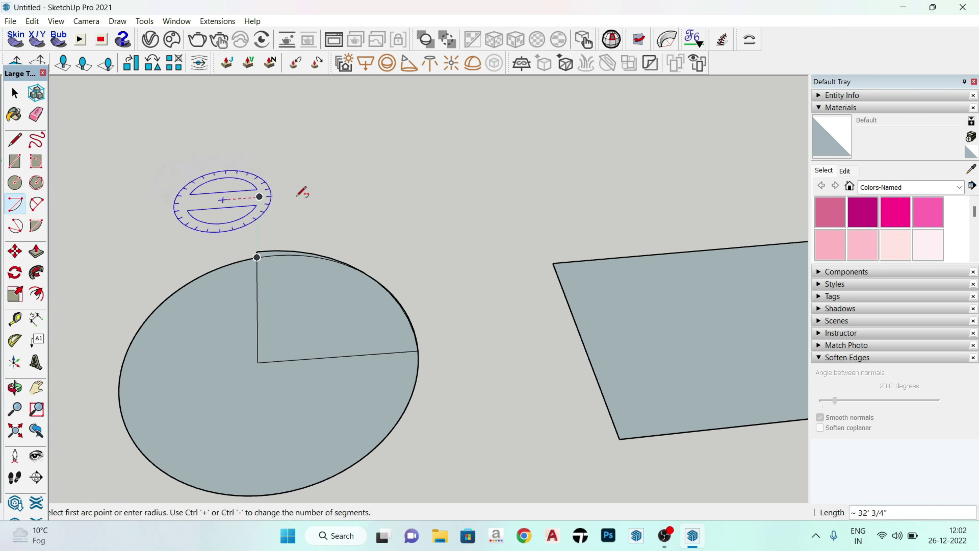
{"action": "left_click", "coordinate": [339, 191]}
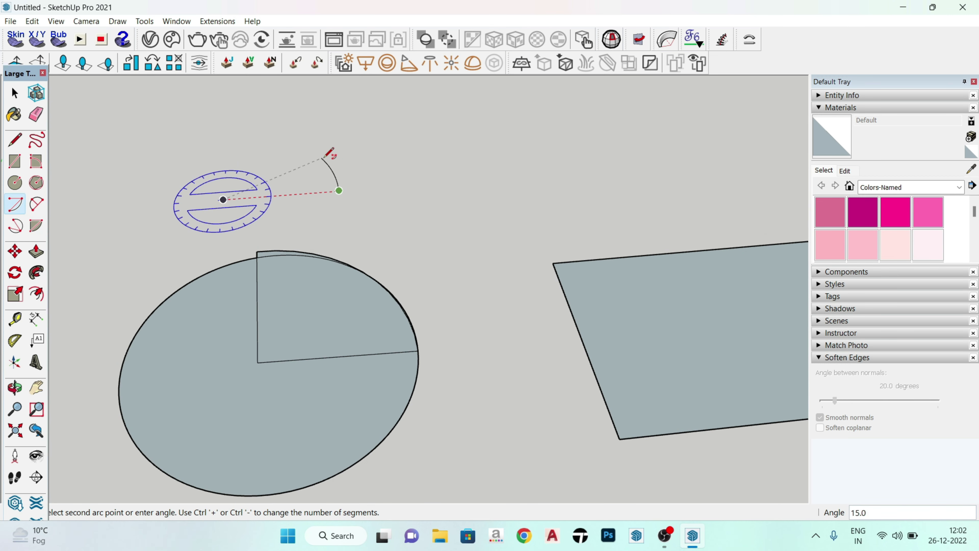
{"action": "left_click", "coordinate": [232, 111]}
{"action": "scroll", "coordinate": [293, 219], "scroll_direction": "down", "scroll_amount": 1}
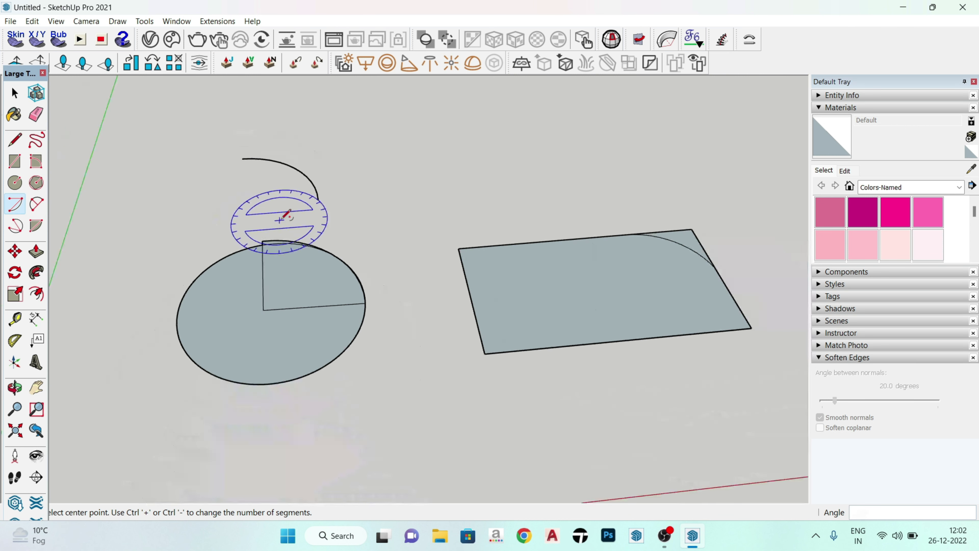
{"action": "scroll", "coordinate": [303, 222], "scroll_direction": "down", "scroll_amount": 1}
{"action": "key", "text": "space"}
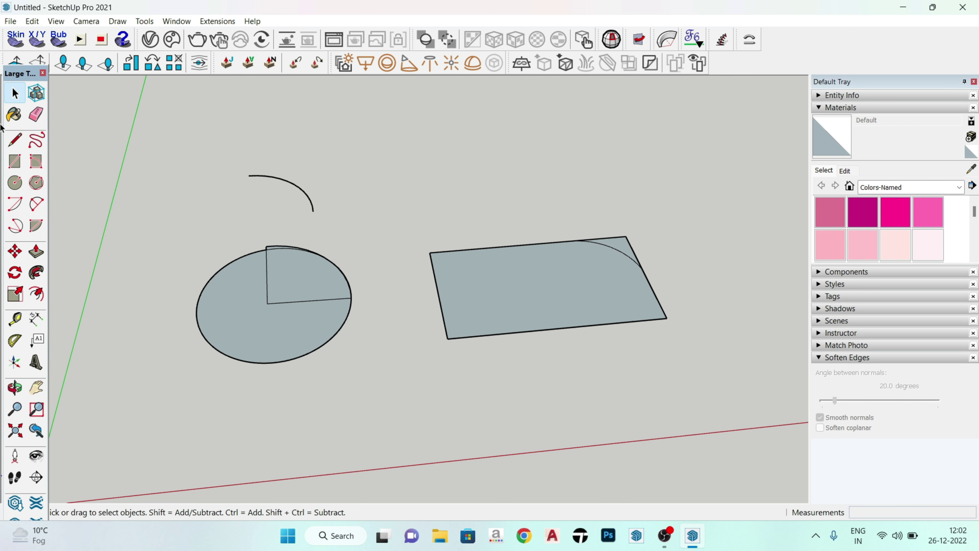